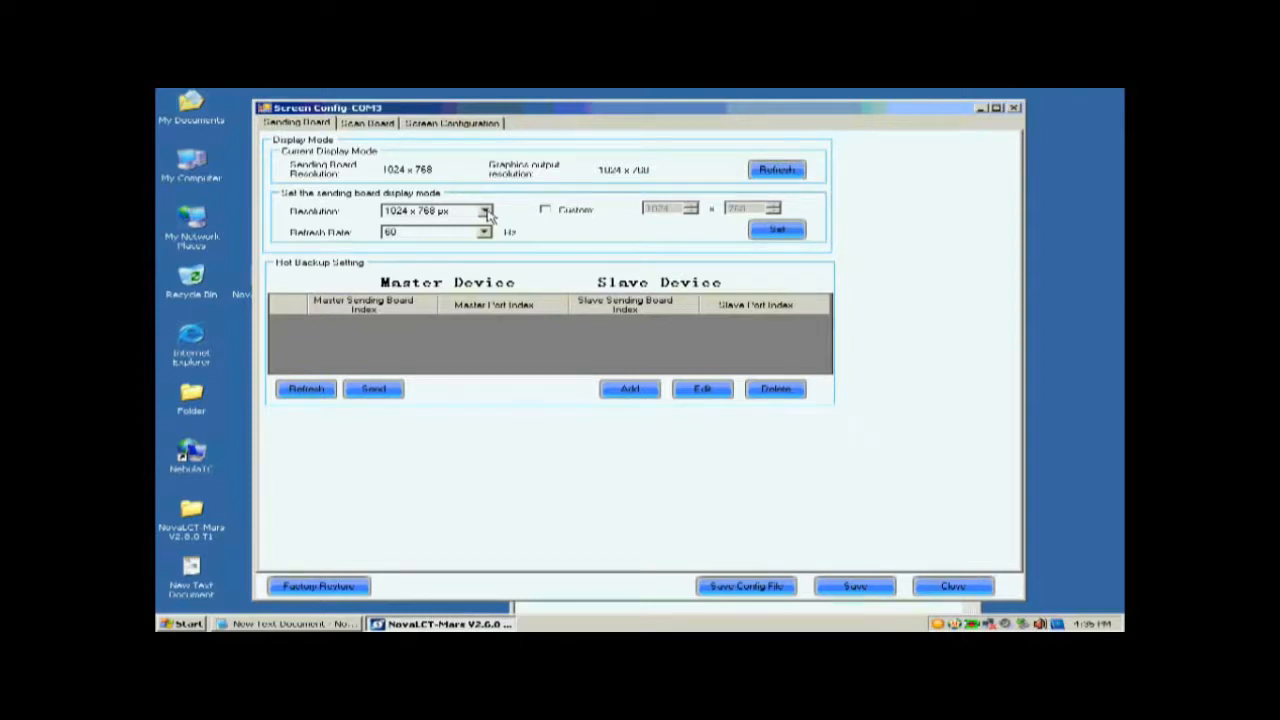
Set the sending board's display resolution to 1024 x 768 px and apply it.
click(486, 212)
click(455, 221)
click(775, 229)
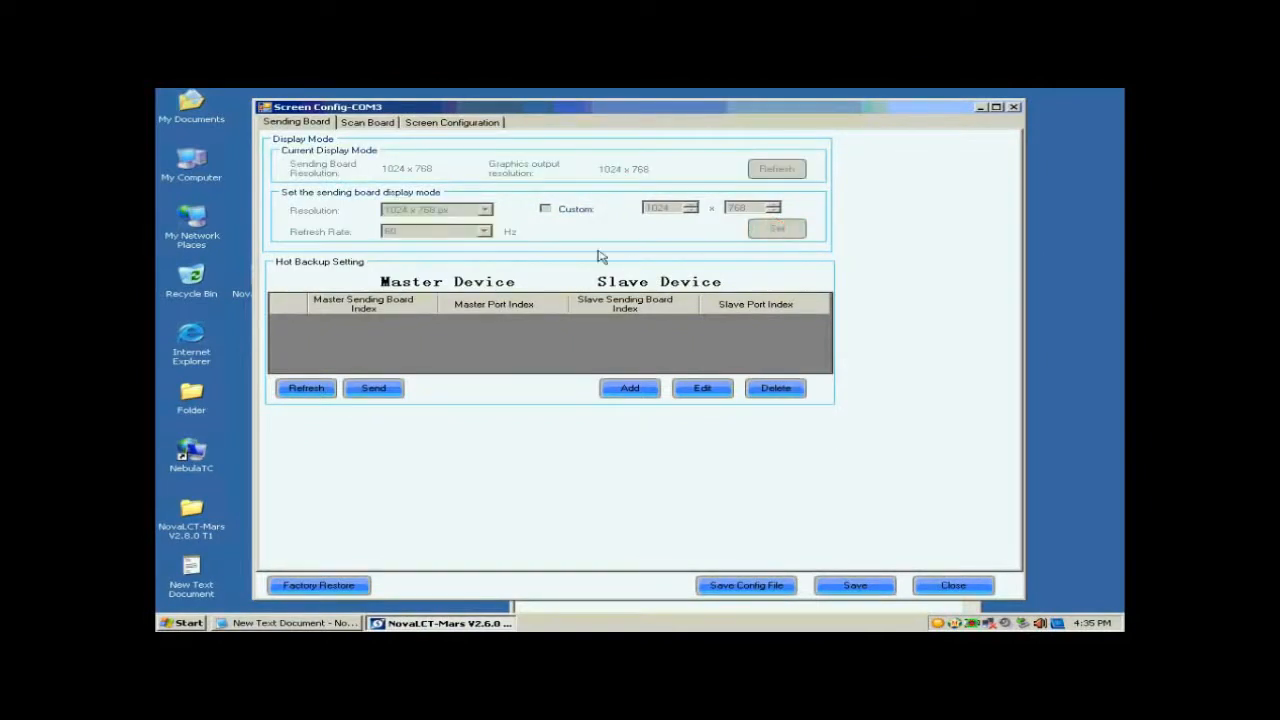
Start the smart setting wizard for the scan board with Option 1, Smart setting.
click(355, 125)
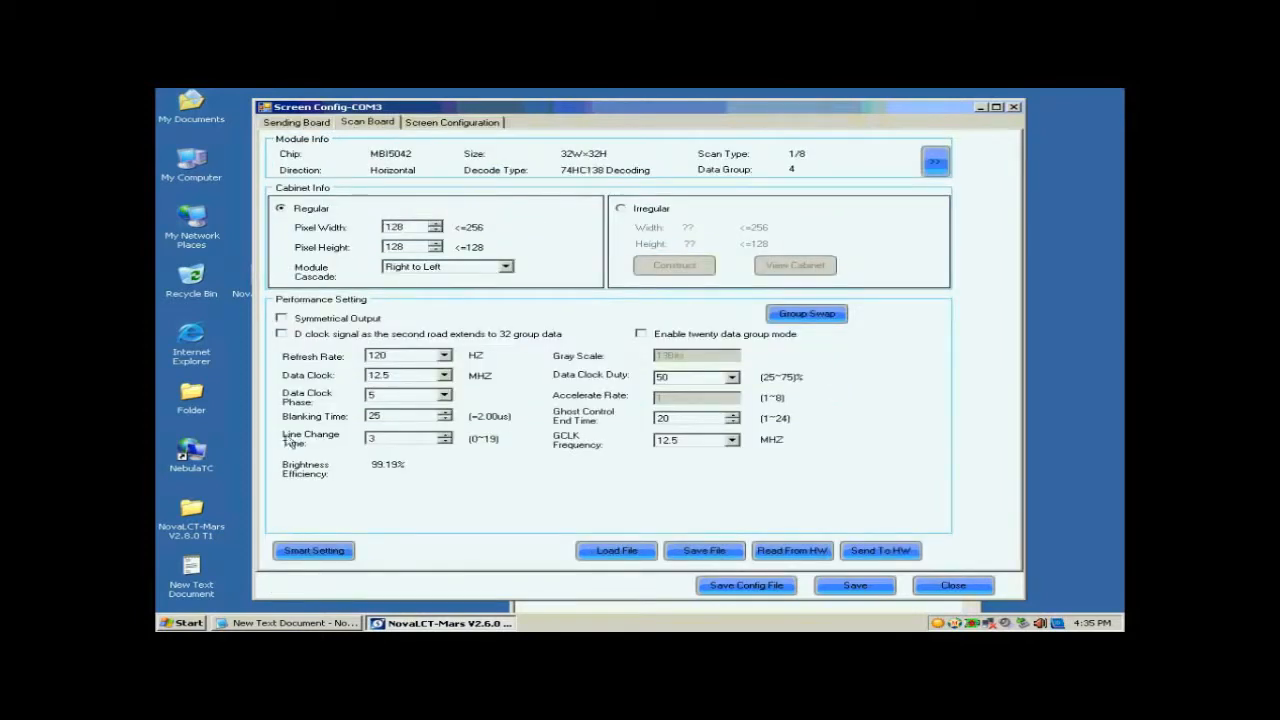
click(316, 552)
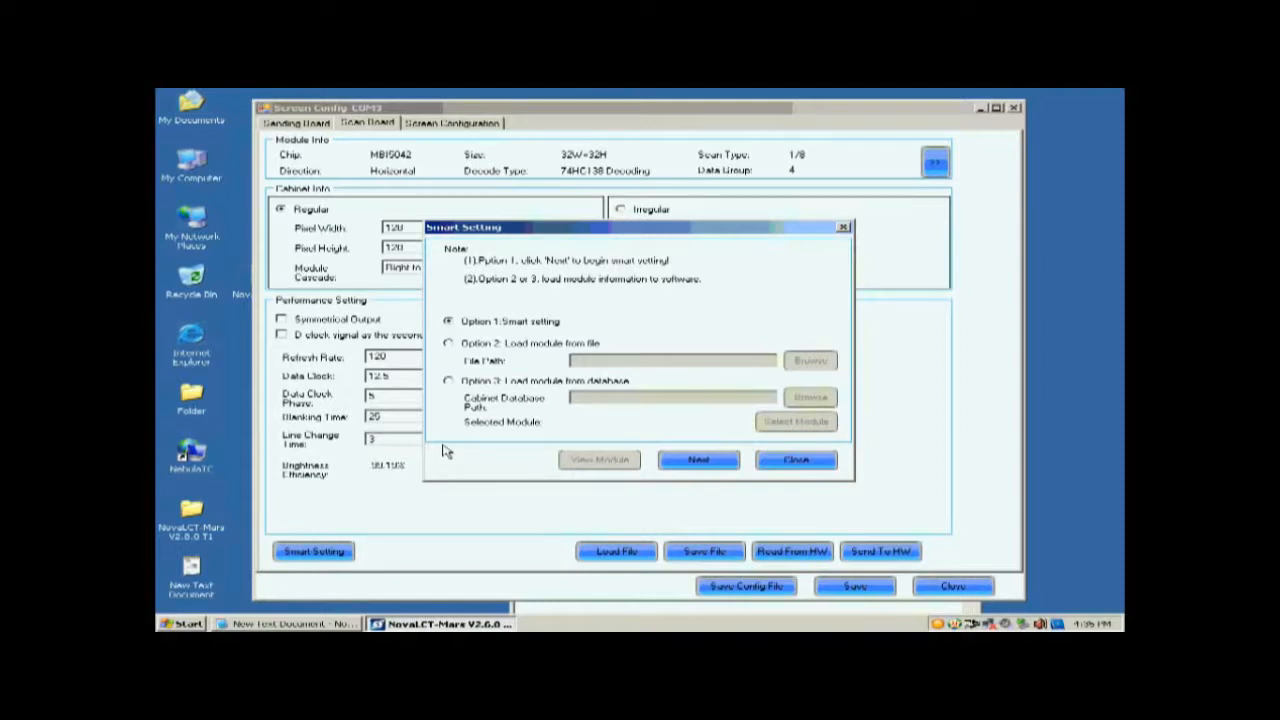
click(690, 460)
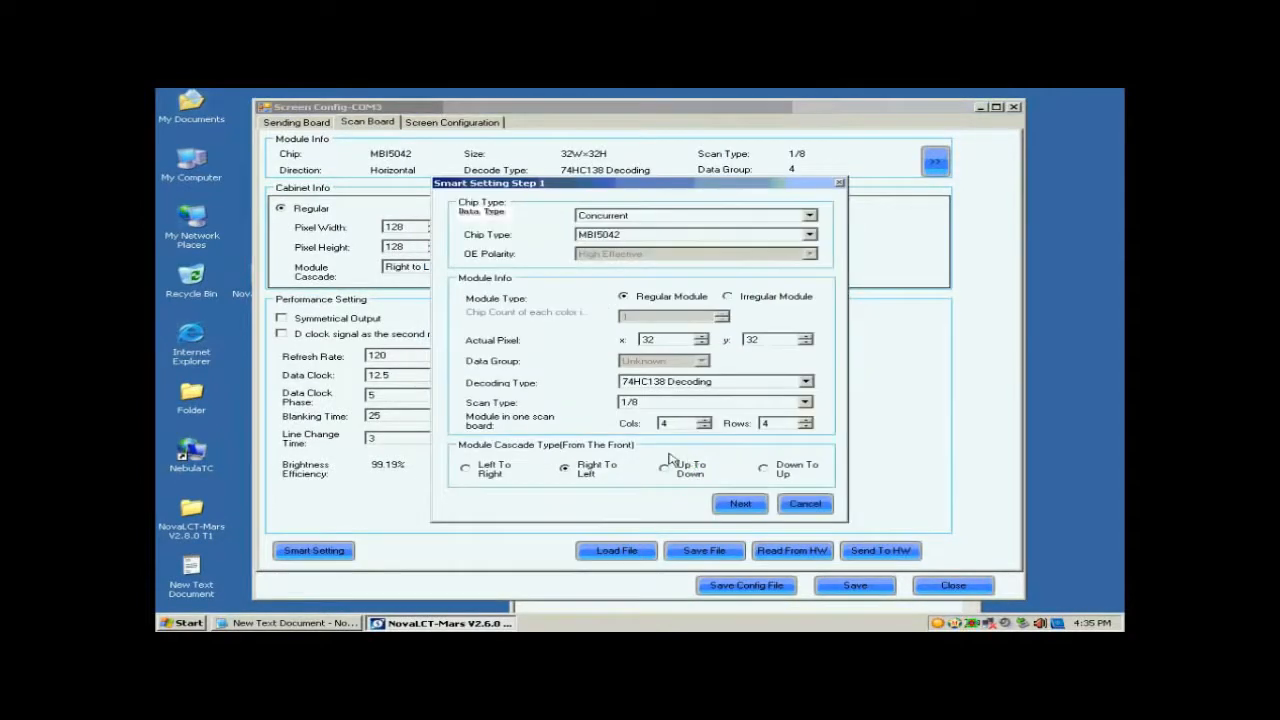
Choose Concurrent as the data type and MBI5036 as the chip type.
click(643, 219)
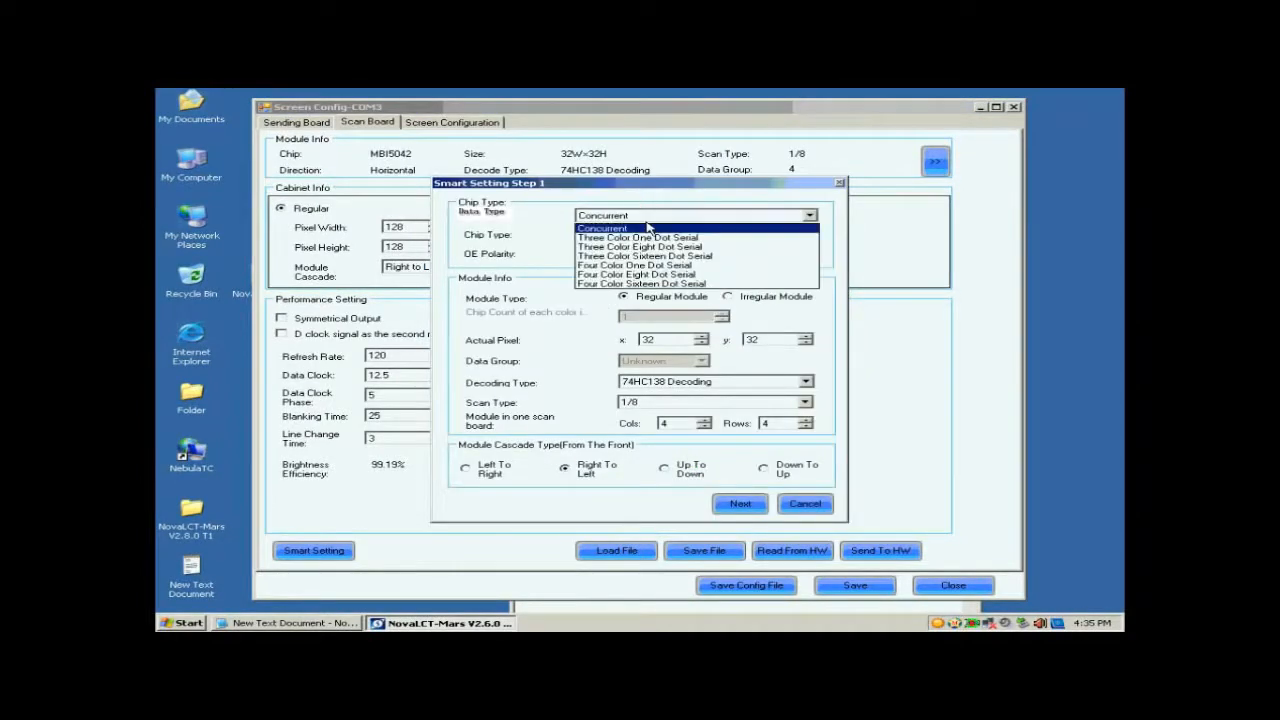
click(645, 226)
click(645, 235)
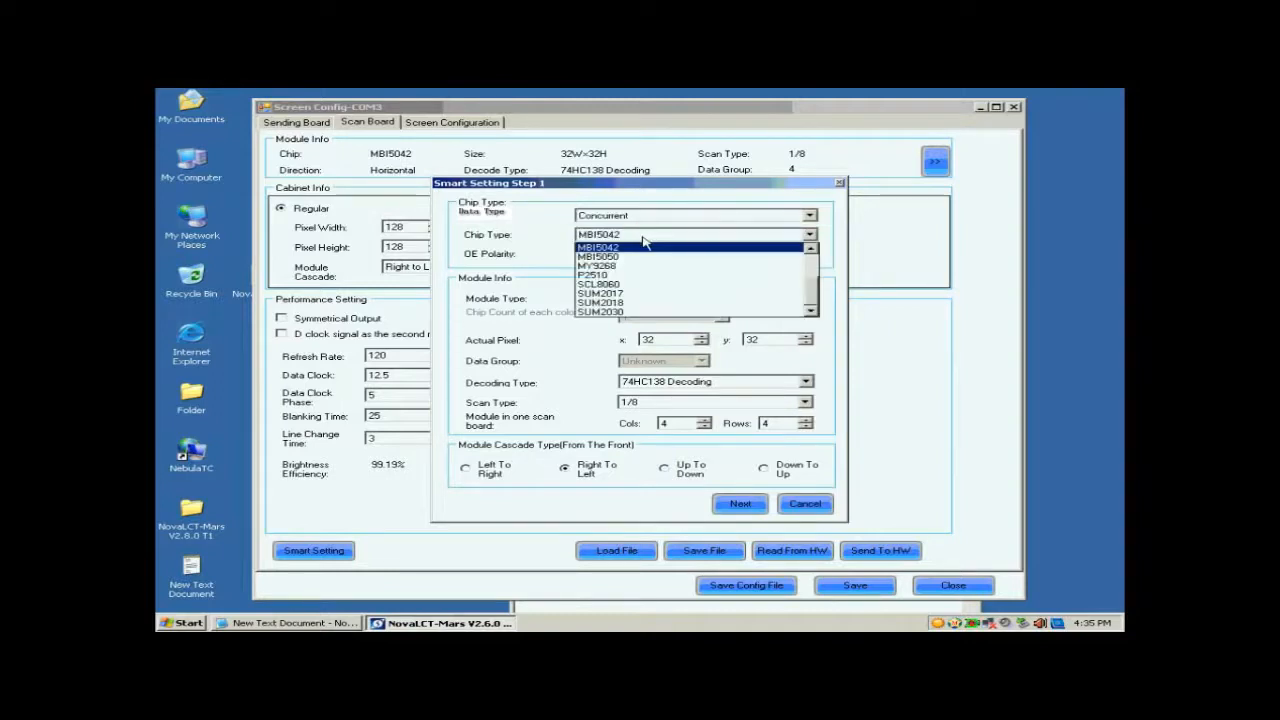
drag(810, 295, 810, 258)
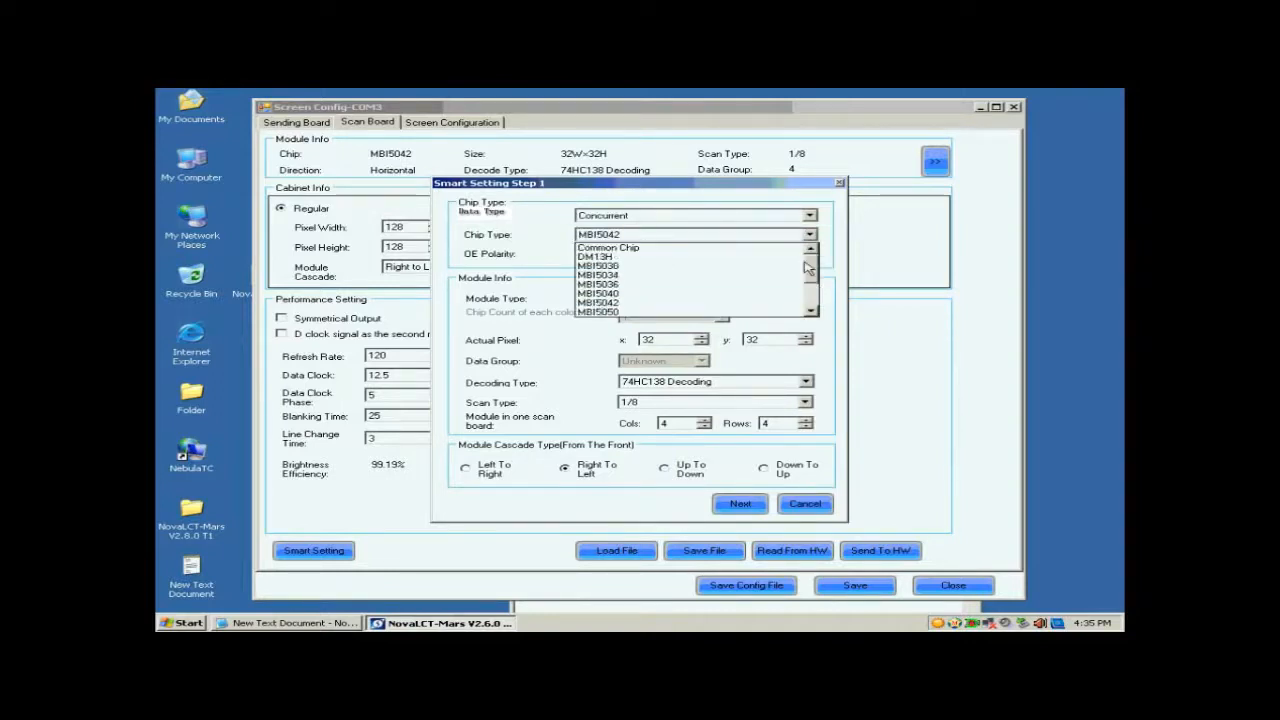
click(650, 286)
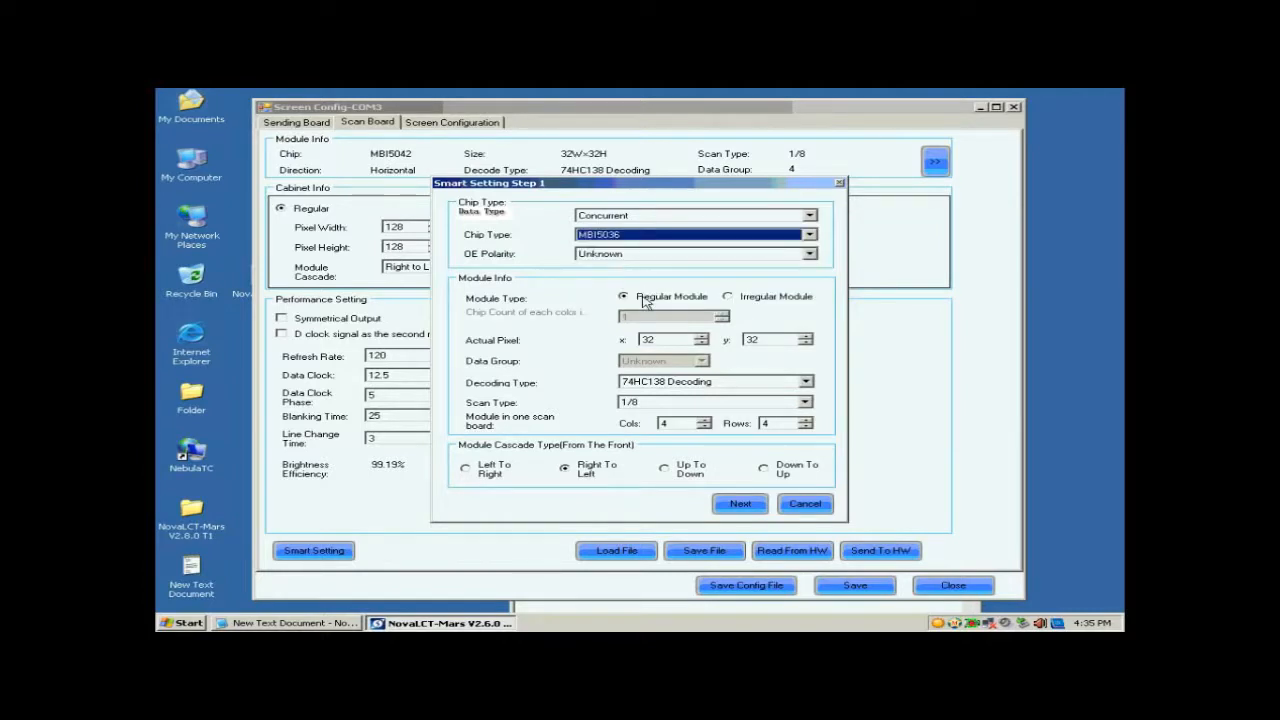
Define a regular module with 74HC138 decoding and set its scan type to Unknown.
click(640, 296)
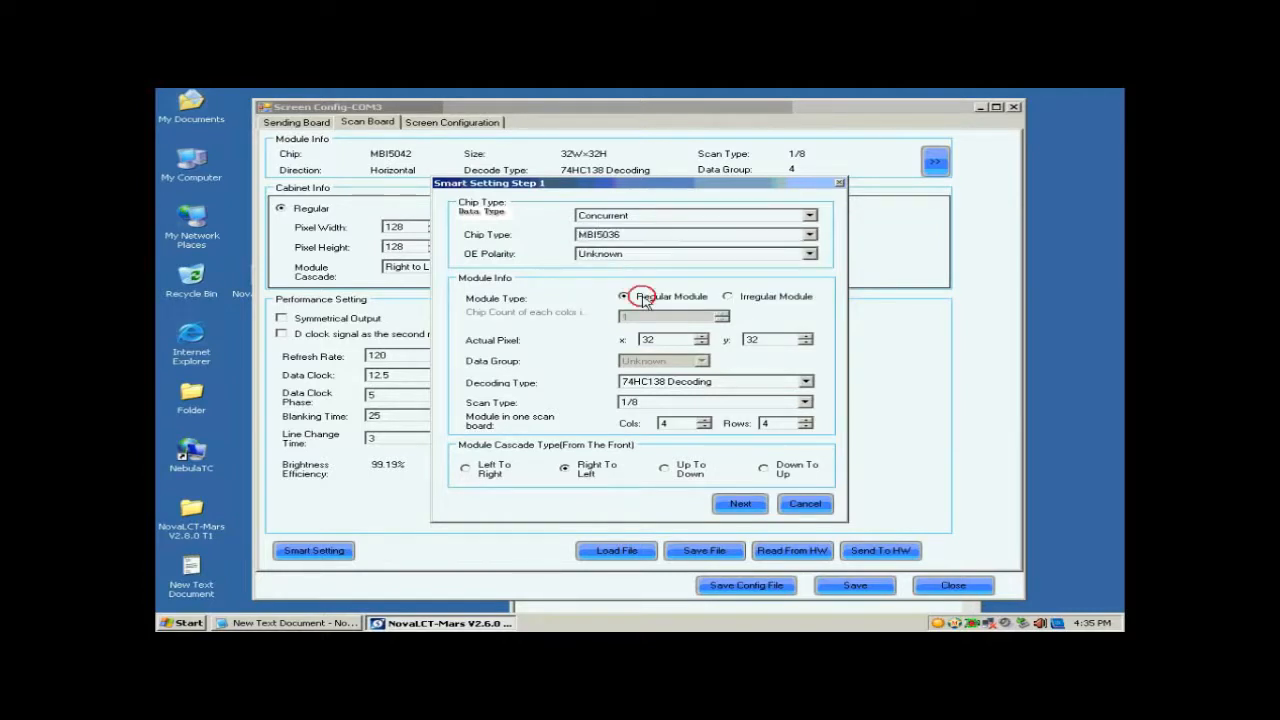
click(752, 339)
click(680, 384)
click(680, 405)
click(663, 402)
click(663, 415)
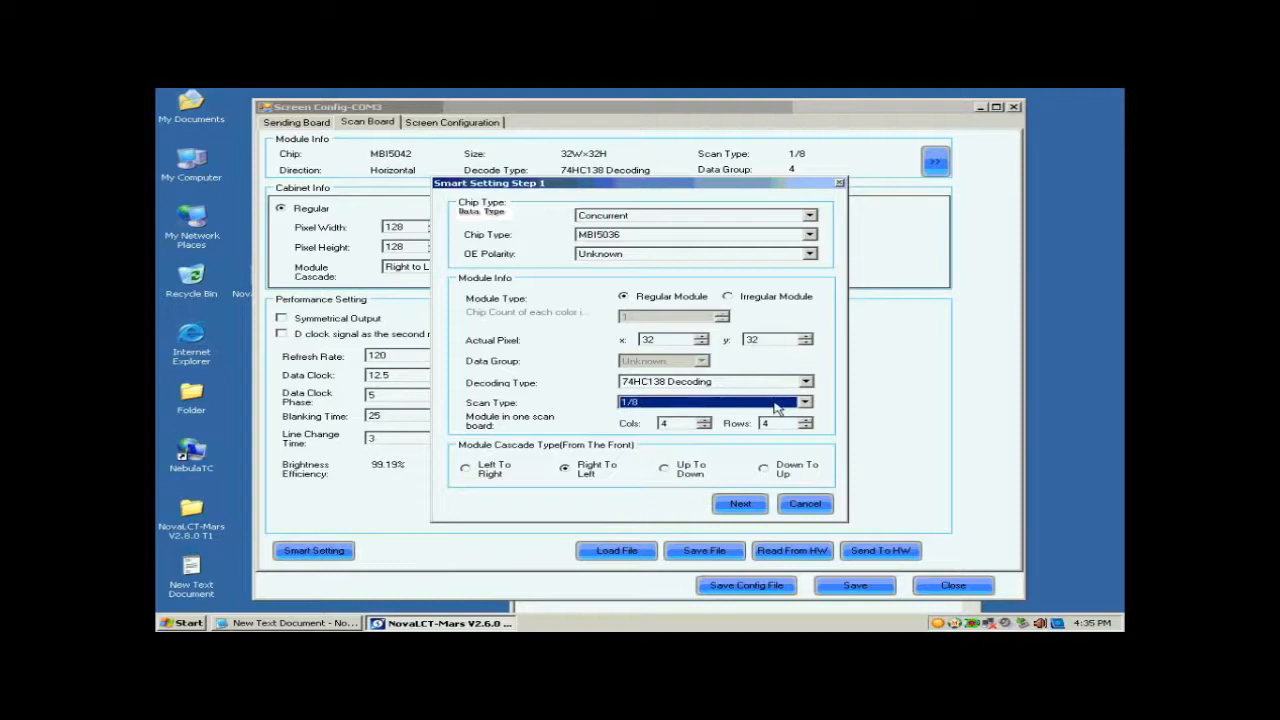
click(779, 405)
scroll(812, 455, up, 3)
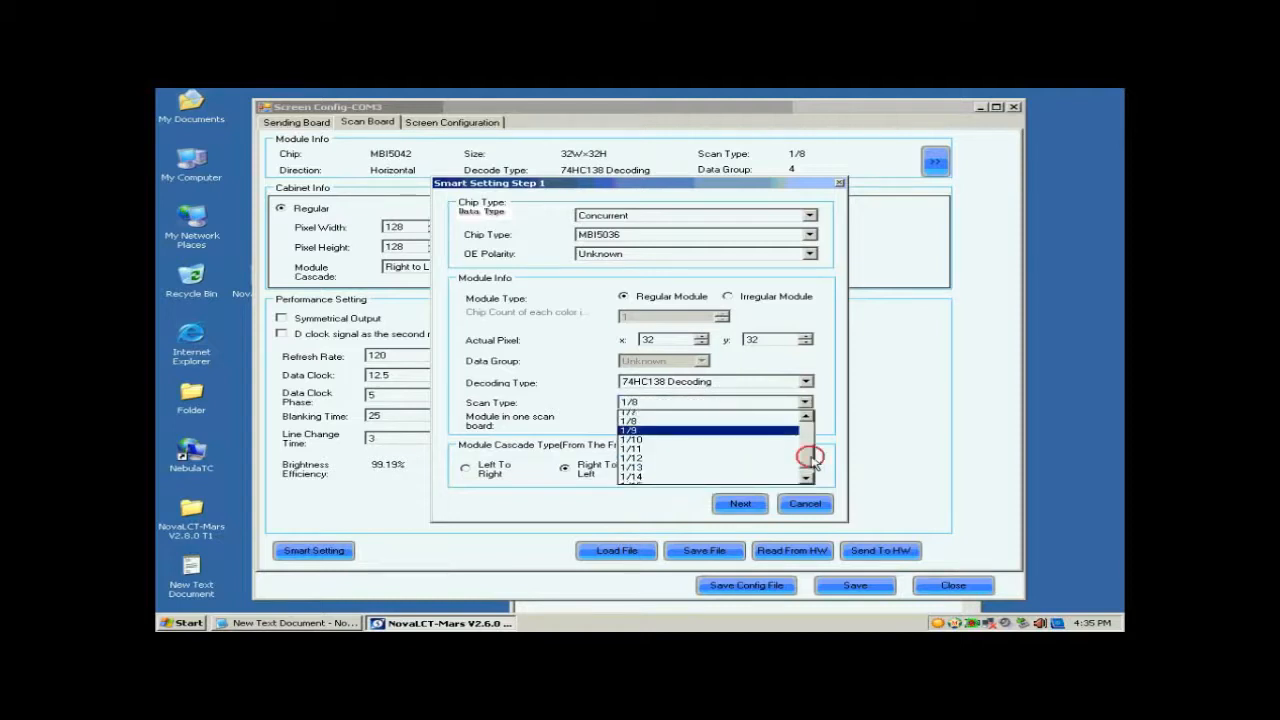
click(757, 416)
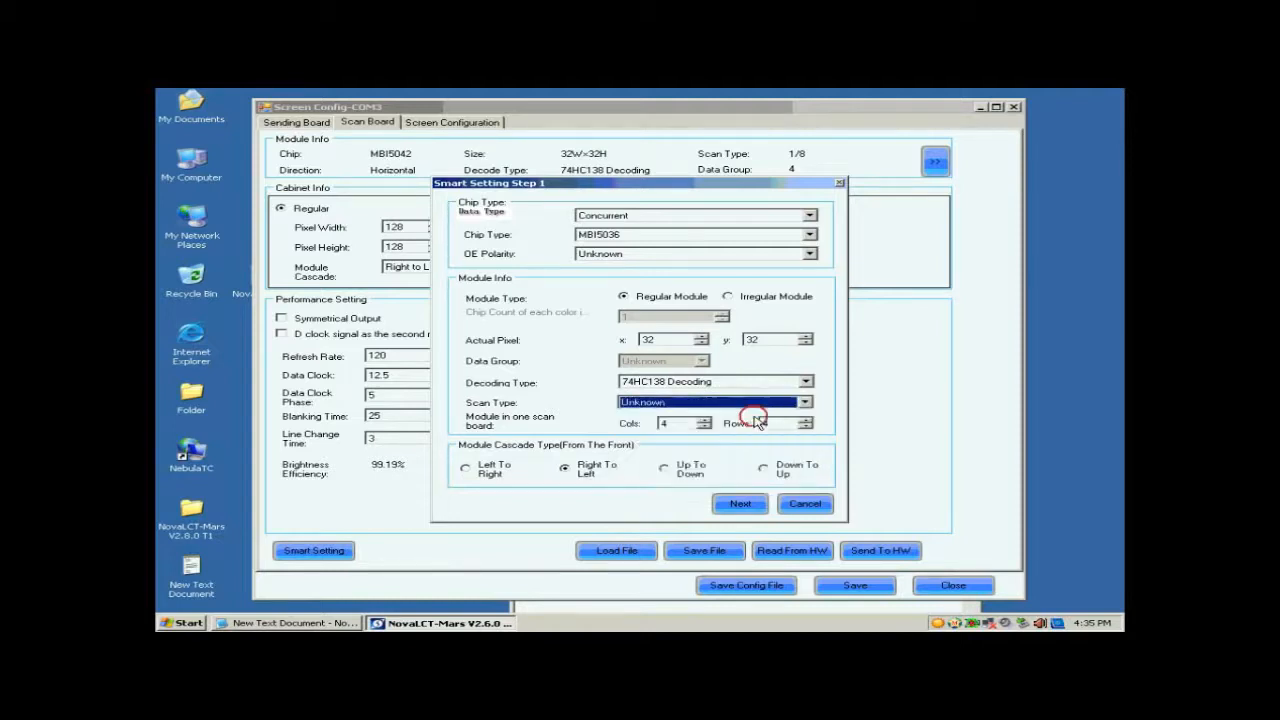
Set the modules in one scan board to 1 column and 1 row, and continue to the module test.
click(691, 424)
key(BackSpace)
text(1)
click(768, 423)
key(BackSpace)
text(1)
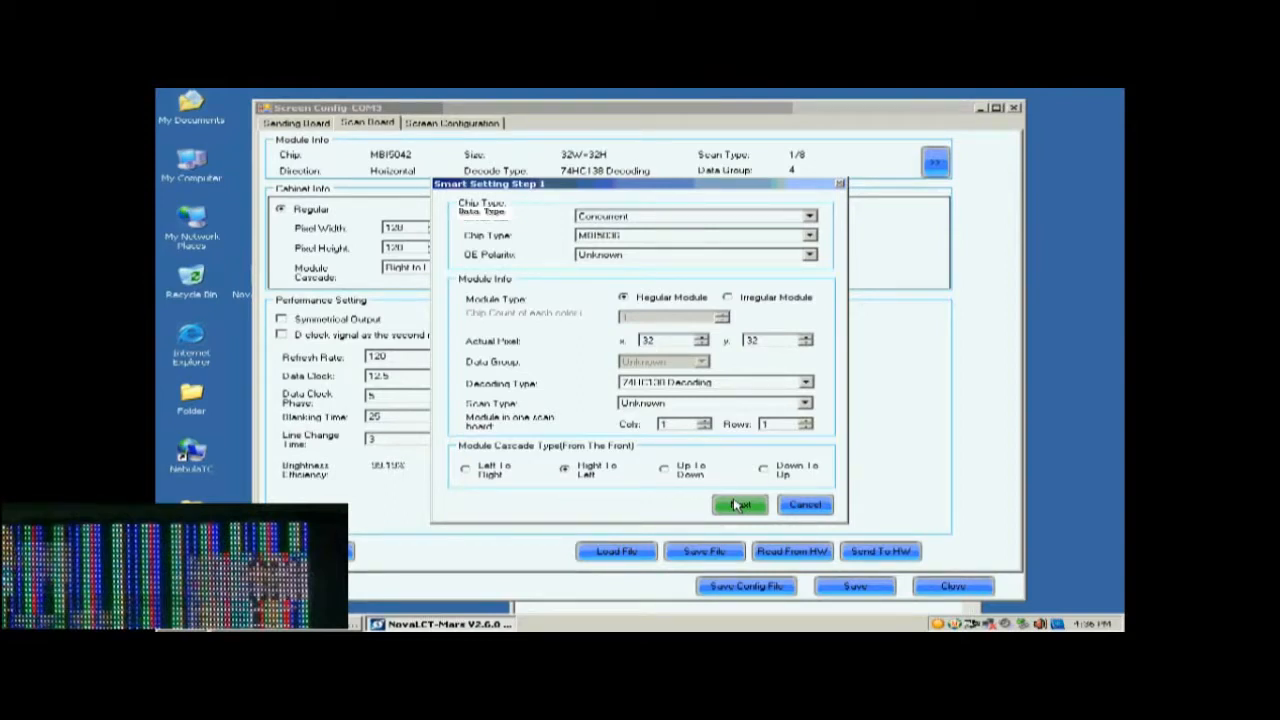
click(737, 506)
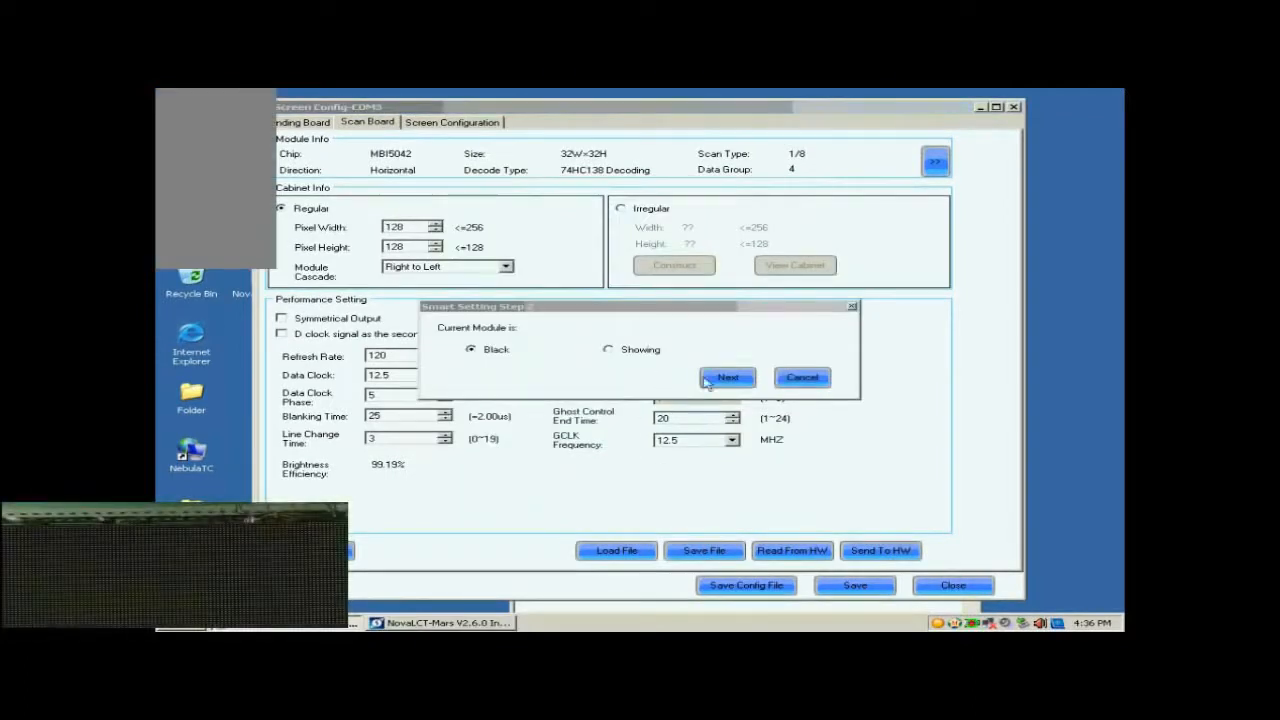
Report the current module as Black, check color statuses 2 to 4 on the module, and accept the color assignment.
click(724, 378)
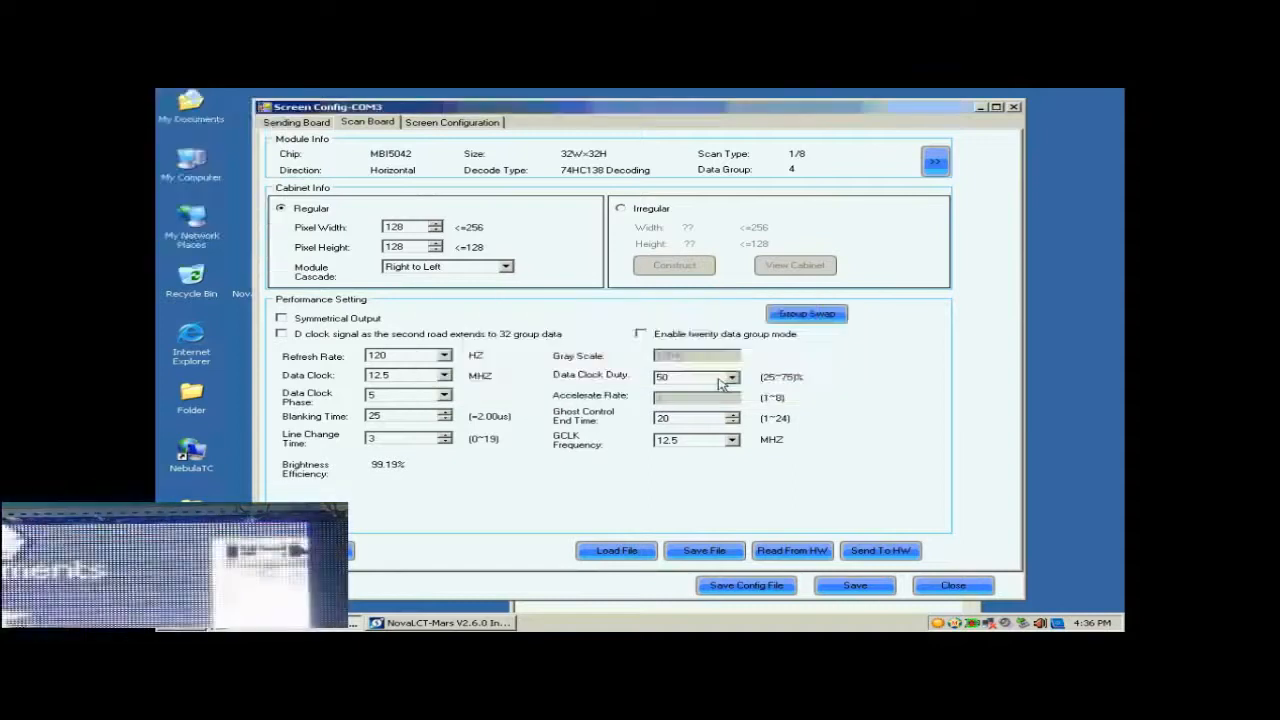
click(489, 350)
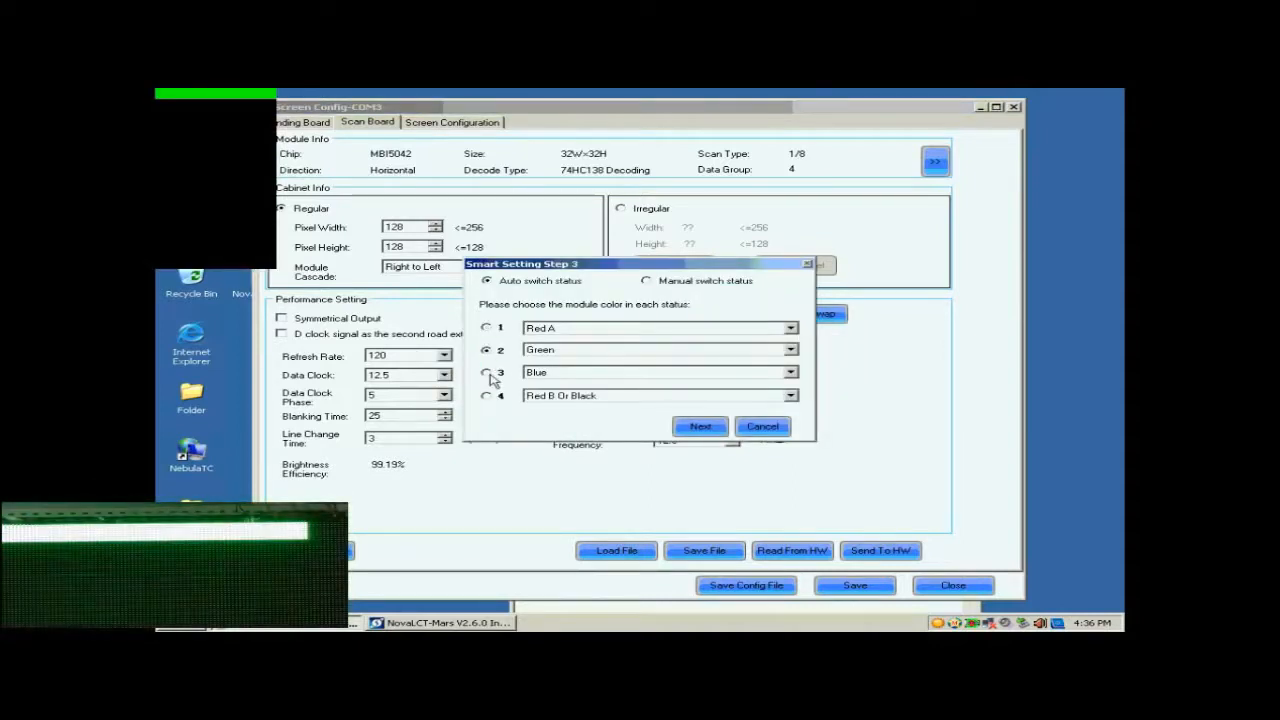
click(488, 374)
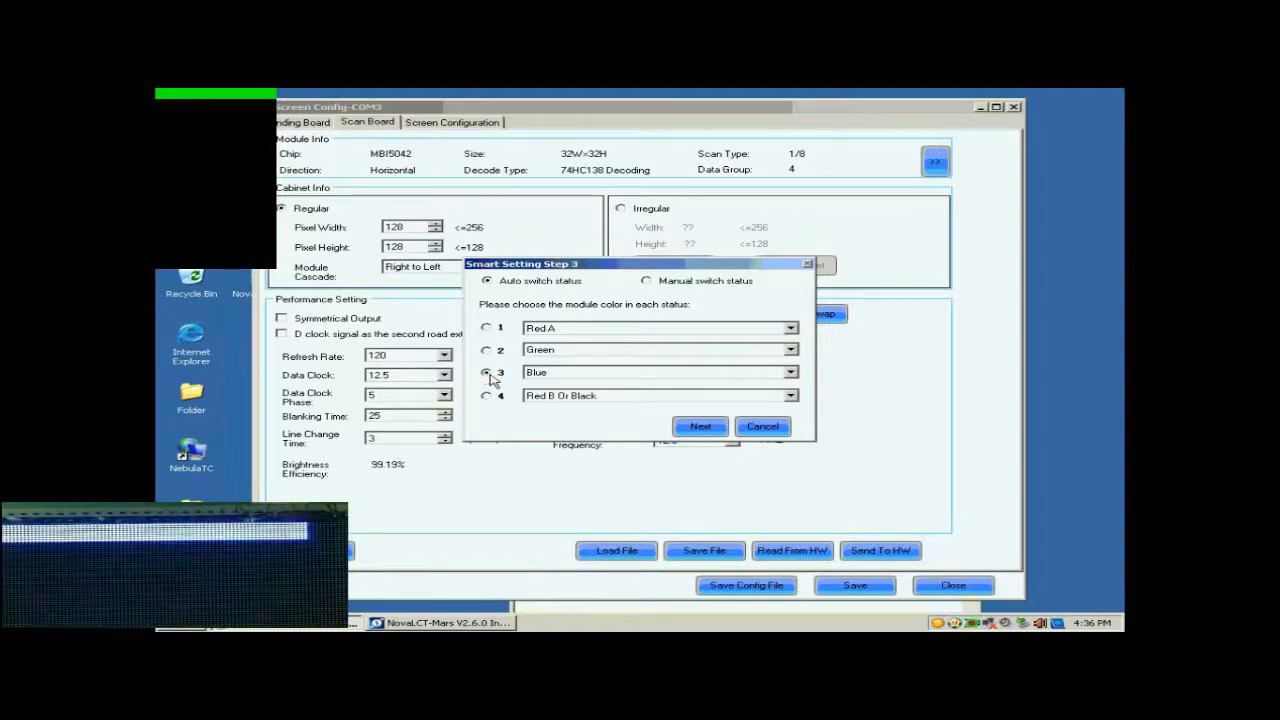
click(487, 396)
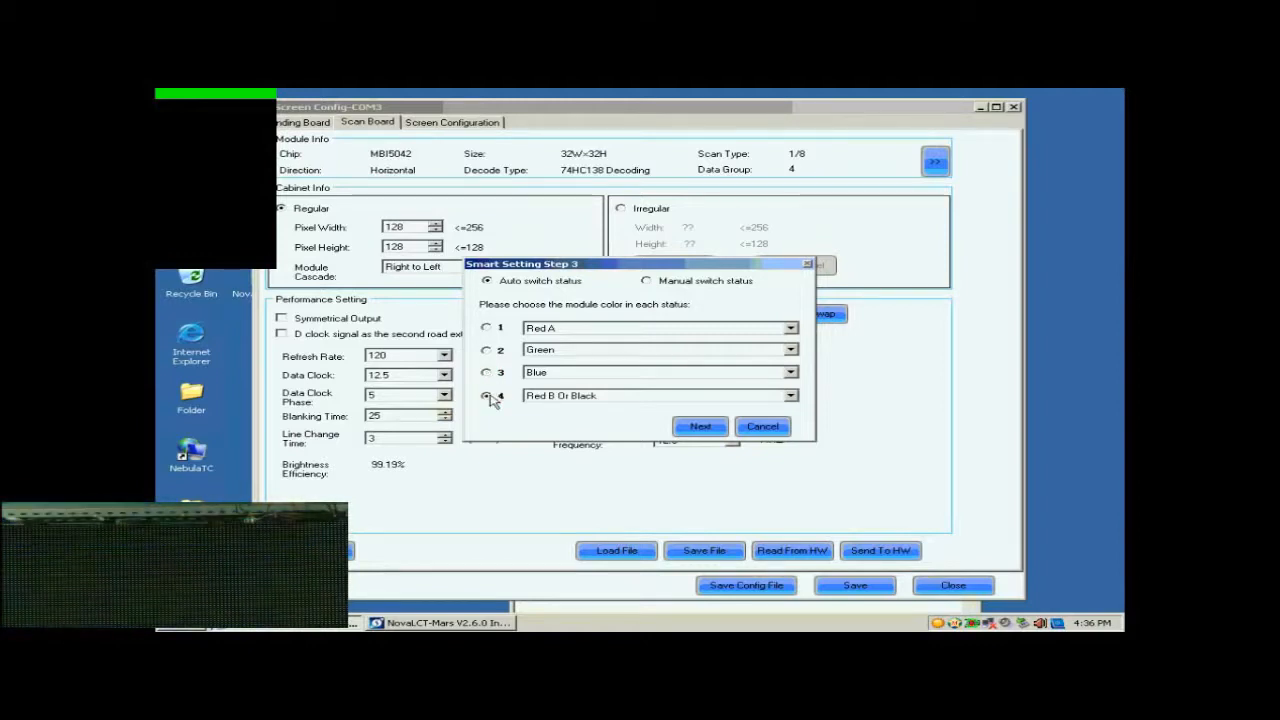
click(700, 426)
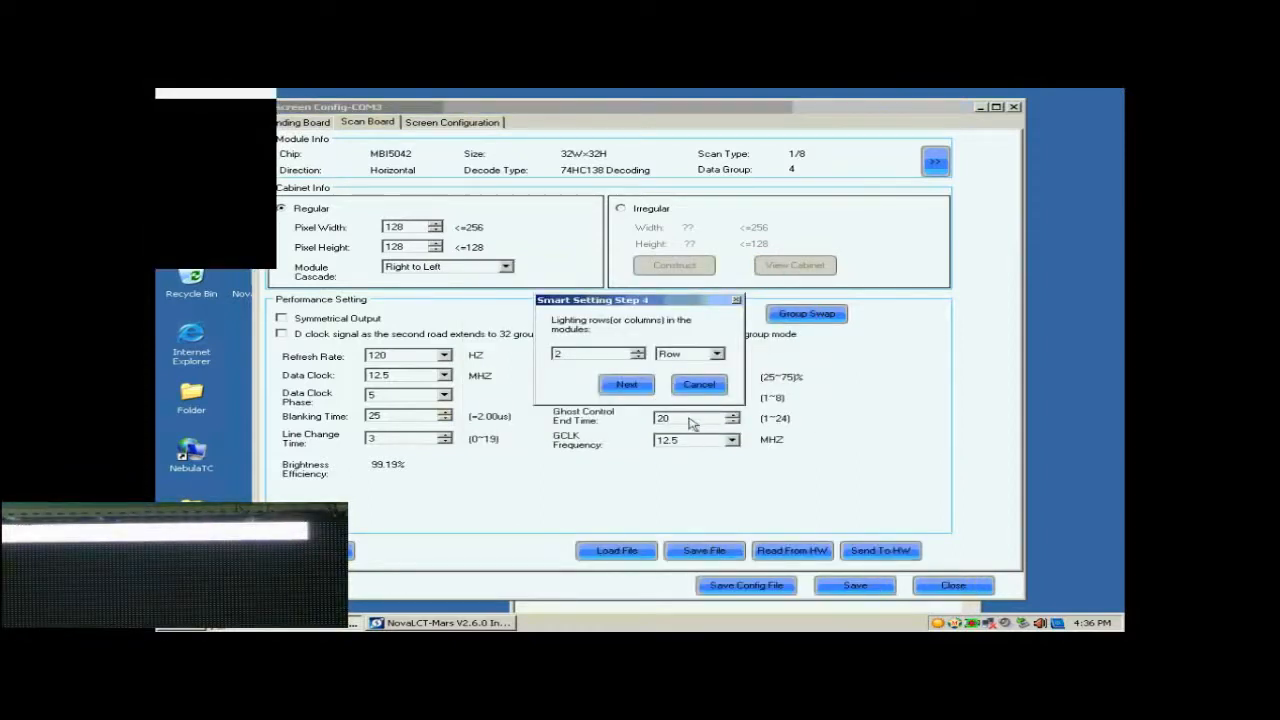
Submit the lighting row count for Smart Setting Step 4 and set the Step 5 count to 1 row.
click(587, 355)
drag(587, 355, 511, 350)
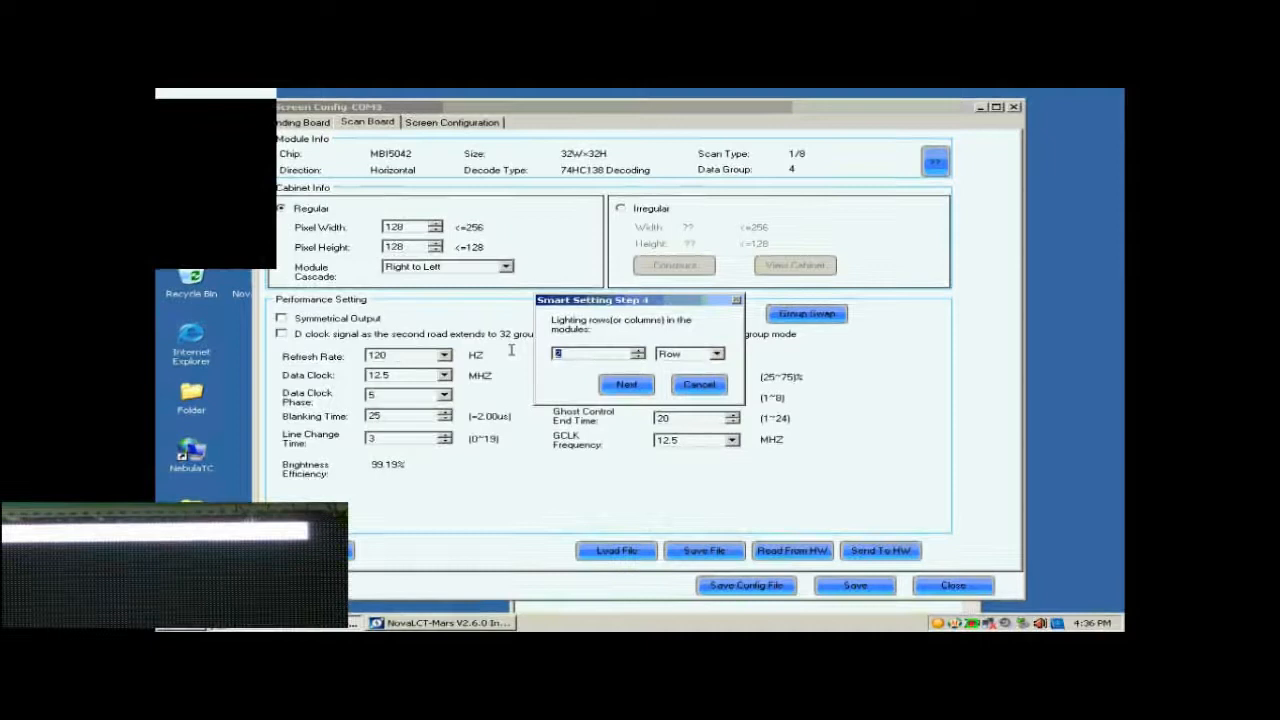
click(630, 386)
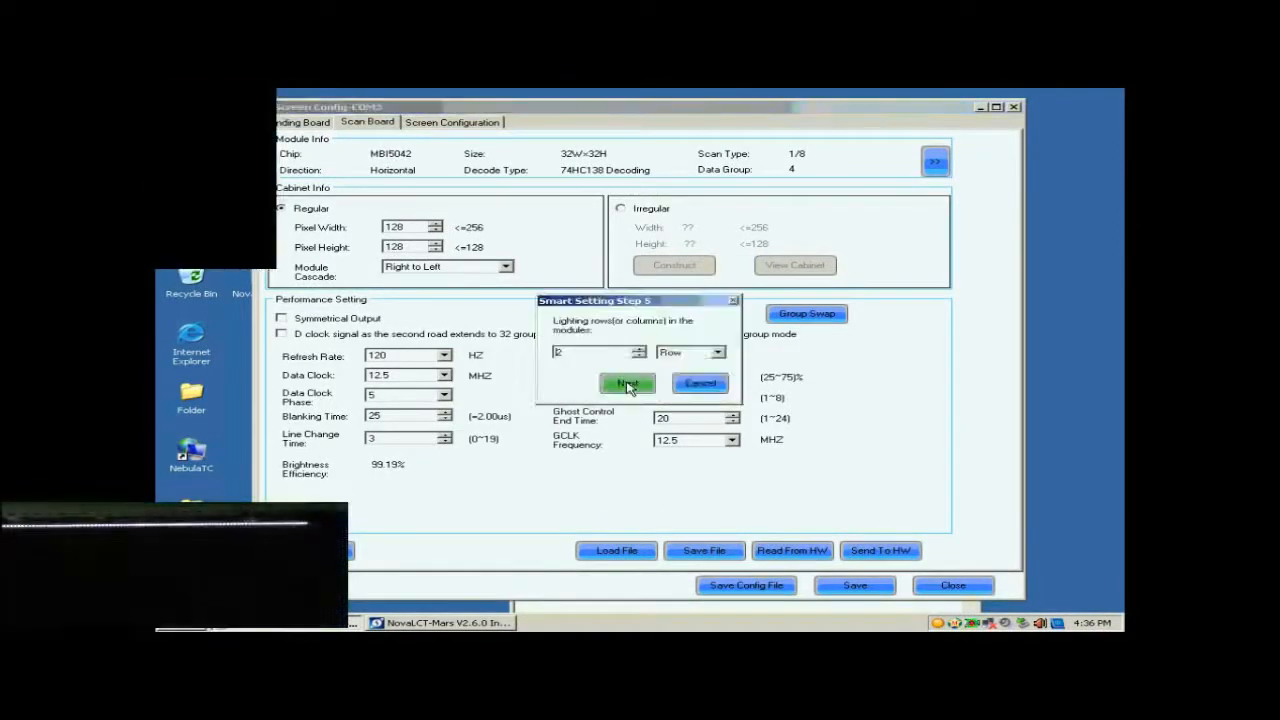
drag(611, 352, 540, 358)
text(1)
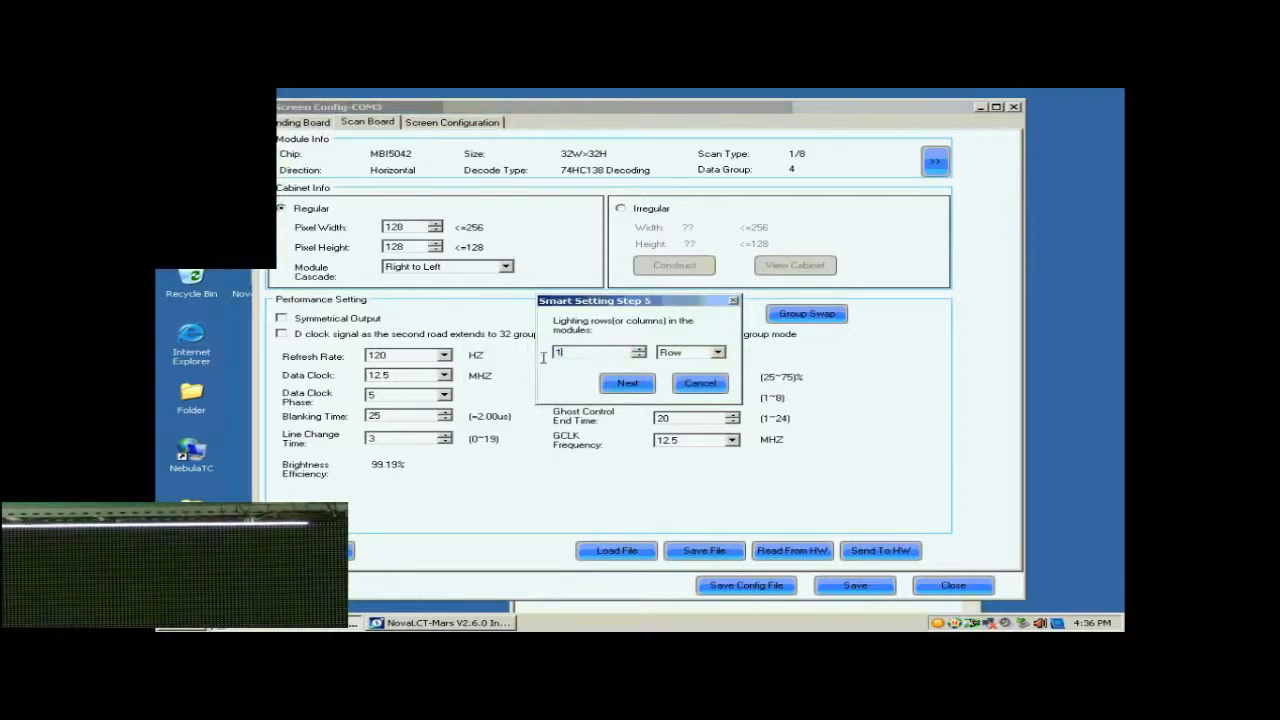
click(627, 385)
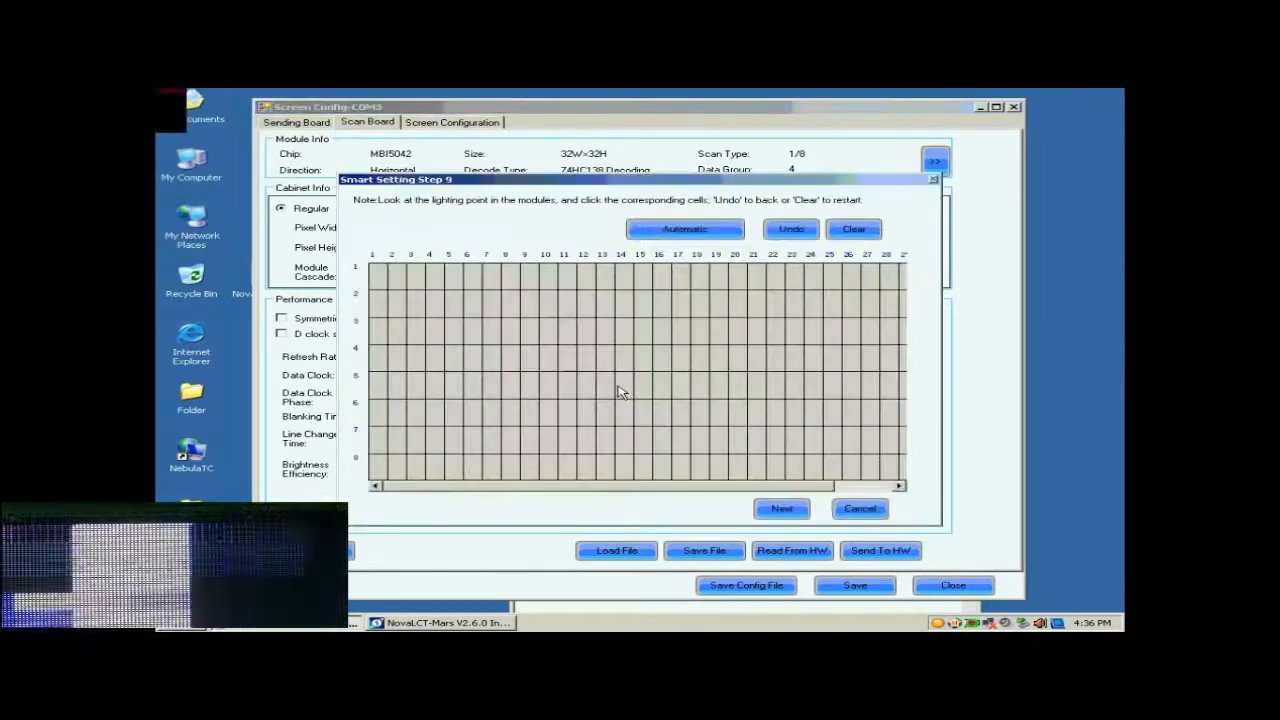
Trace the lighting points from column 1 to 17 in row 1 and fill in the rest of the row automatically.
click(381, 283)
click(397, 277)
click(415, 278)
click(433, 278)
click(453, 284)
click(471, 284)
click(492, 284)
click(510, 282)
click(529, 283)
click(547, 282)
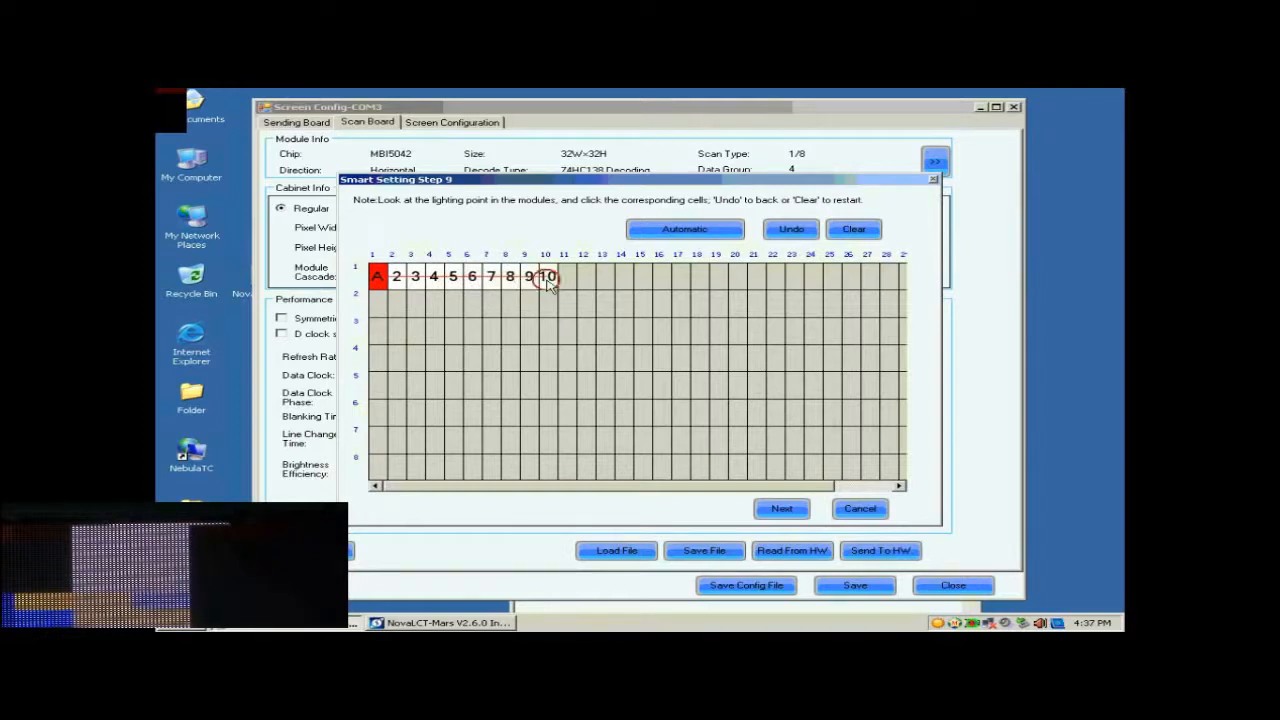
click(566, 283)
click(585, 283)
click(604, 283)
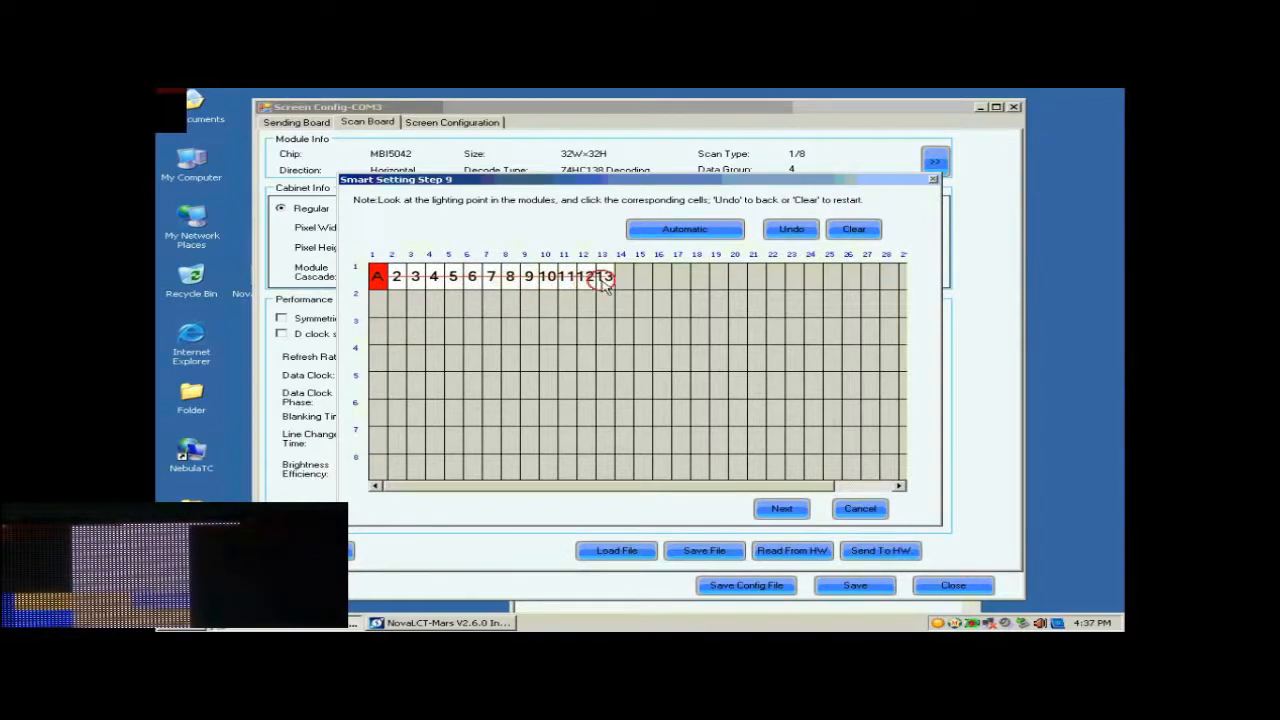
click(623, 283)
click(642, 283)
click(661, 283)
click(680, 283)
click(683, 231)
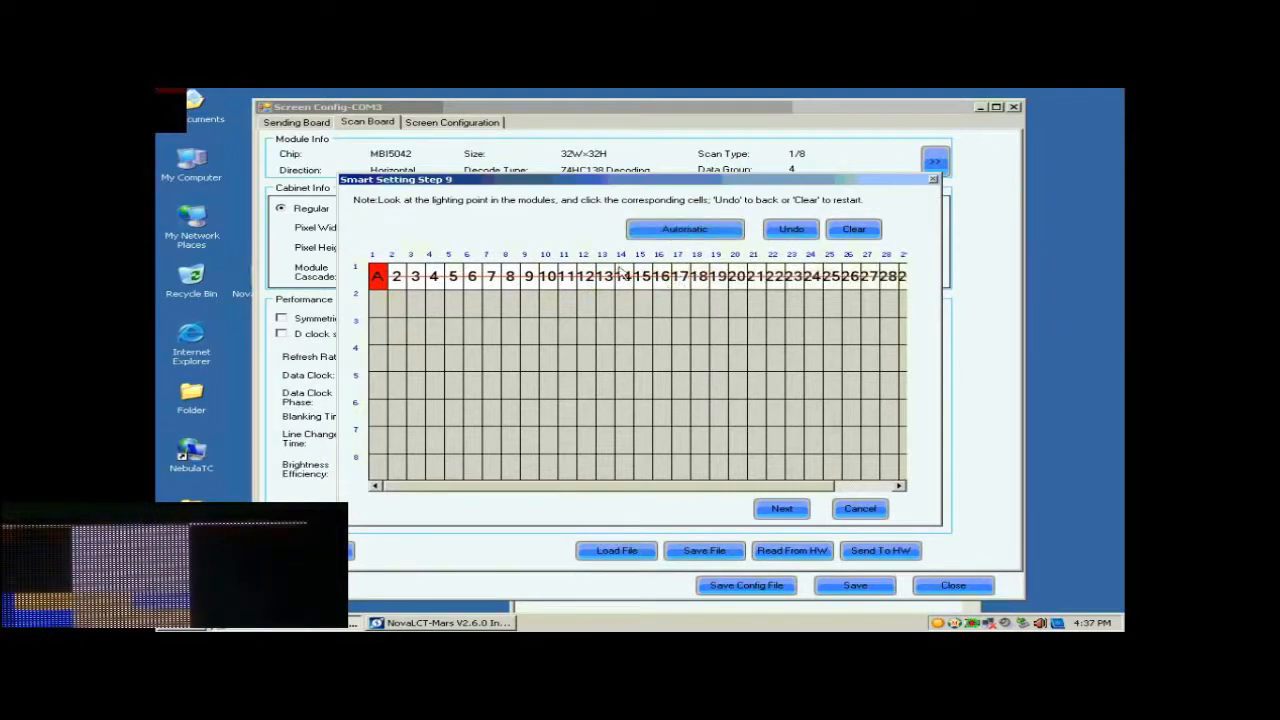
Mark the lighting point in column 1 of rows 2 to 8 to complete the run line table.
click(378, 303)
click(380, 330)
click(378, 357)
click(377, 385)
click(376, 412)
click(375, 438)
click(378, 465)
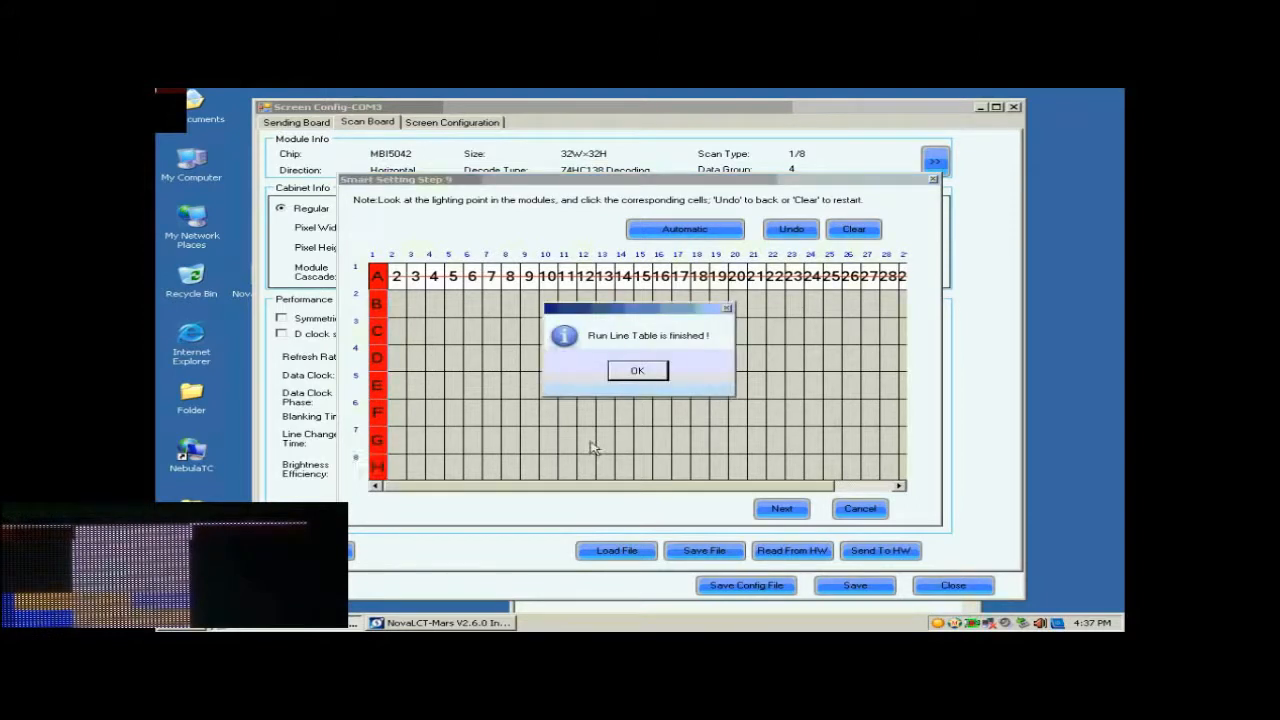
click(637, 370)
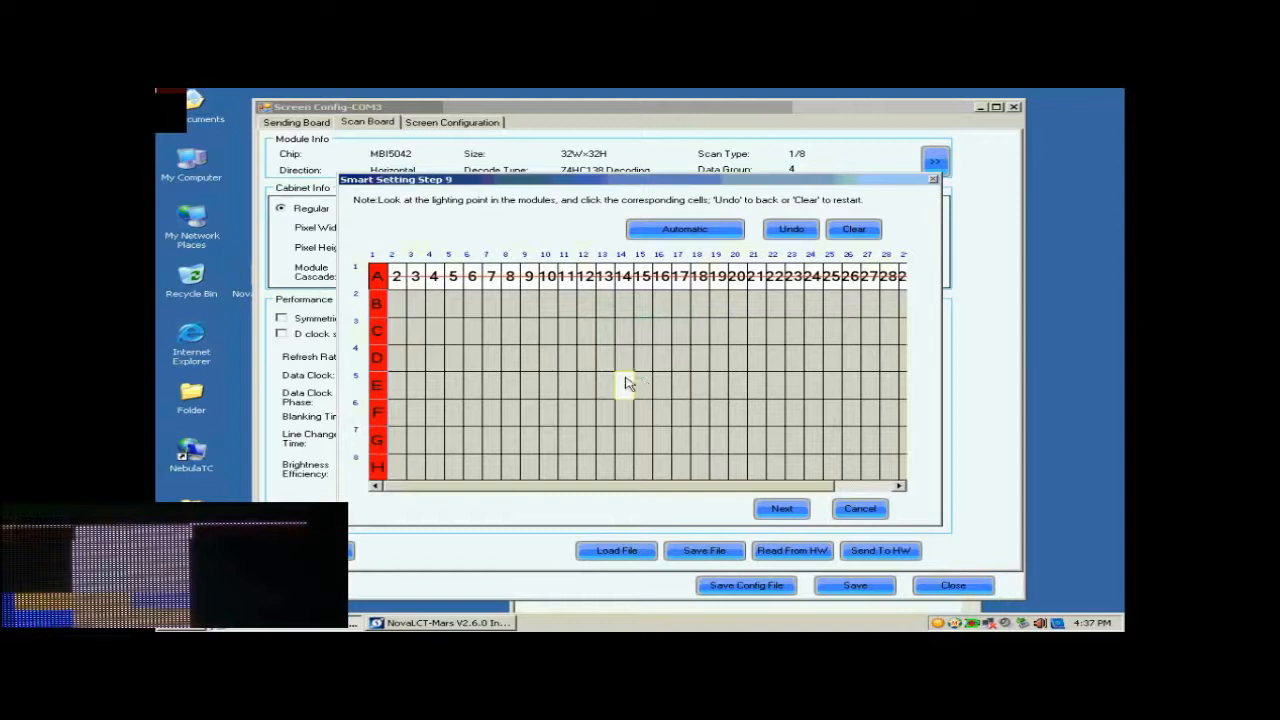
Finish the smart setting wizard and return to the scan board settings.
click(781, 510)
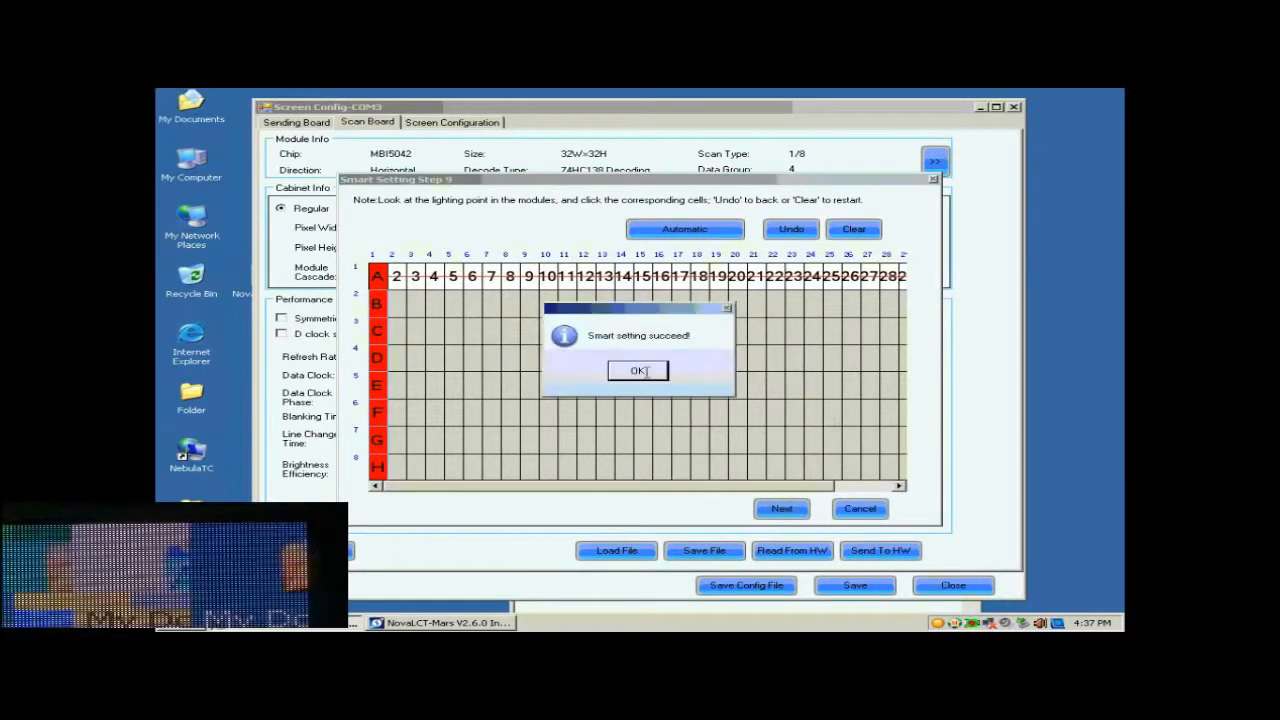
click(639, 370)
click(847, 437)
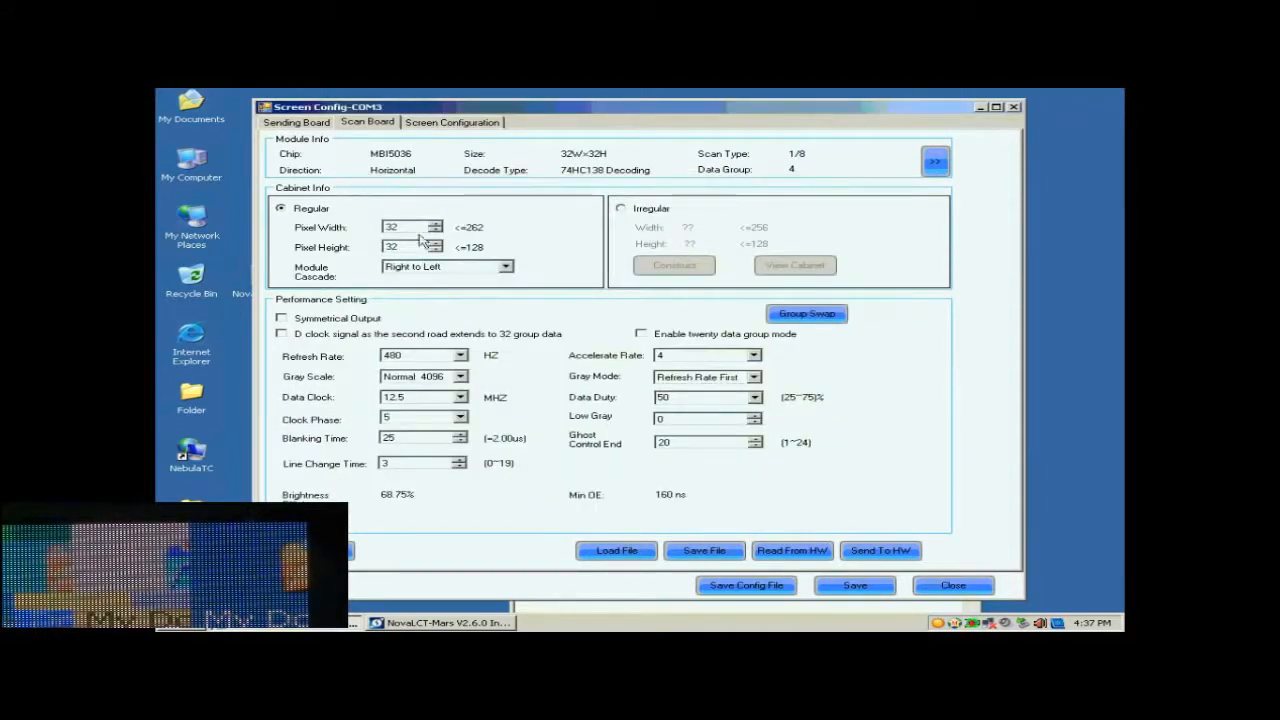
Set the regular cabinet's pixel width and pixel height to 128 each.
drag(400, 226, 366, 230)
text(128)
key(Tab)
text(12)
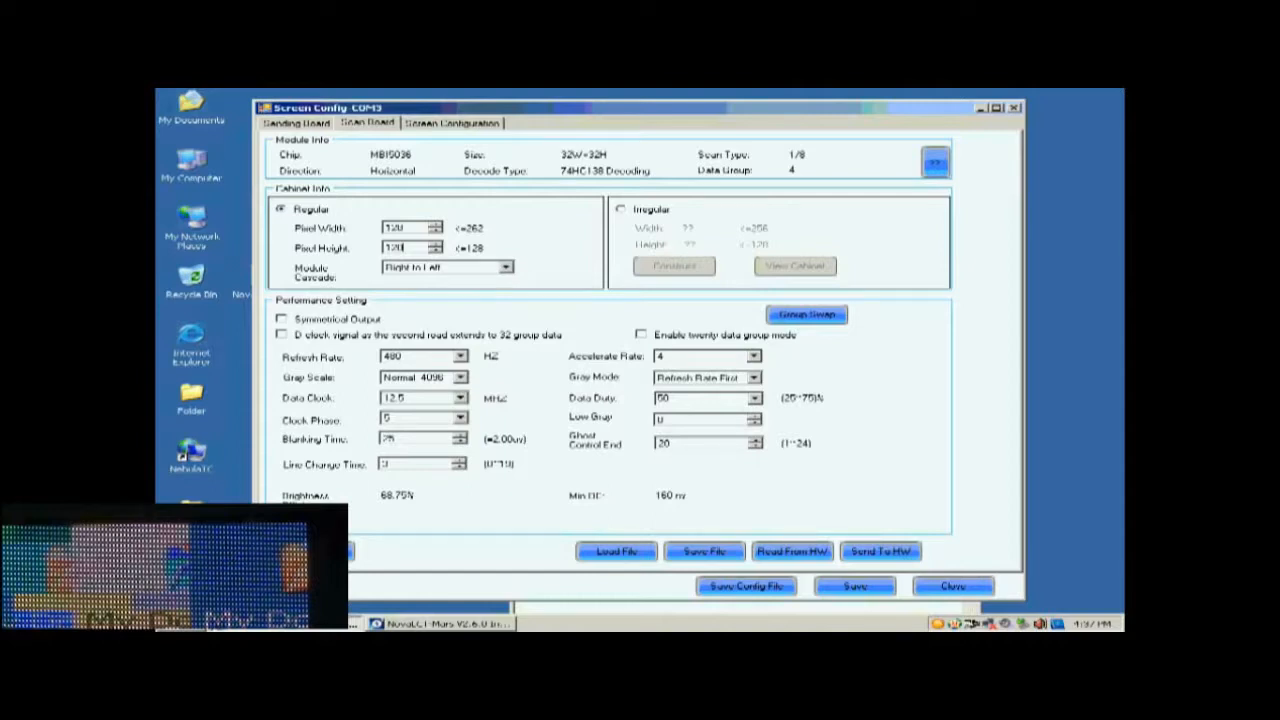
Set the gray scale to Normal 16384 and the gray mode to Refresh Rate First.
click(460, 377)
click(425, 444)
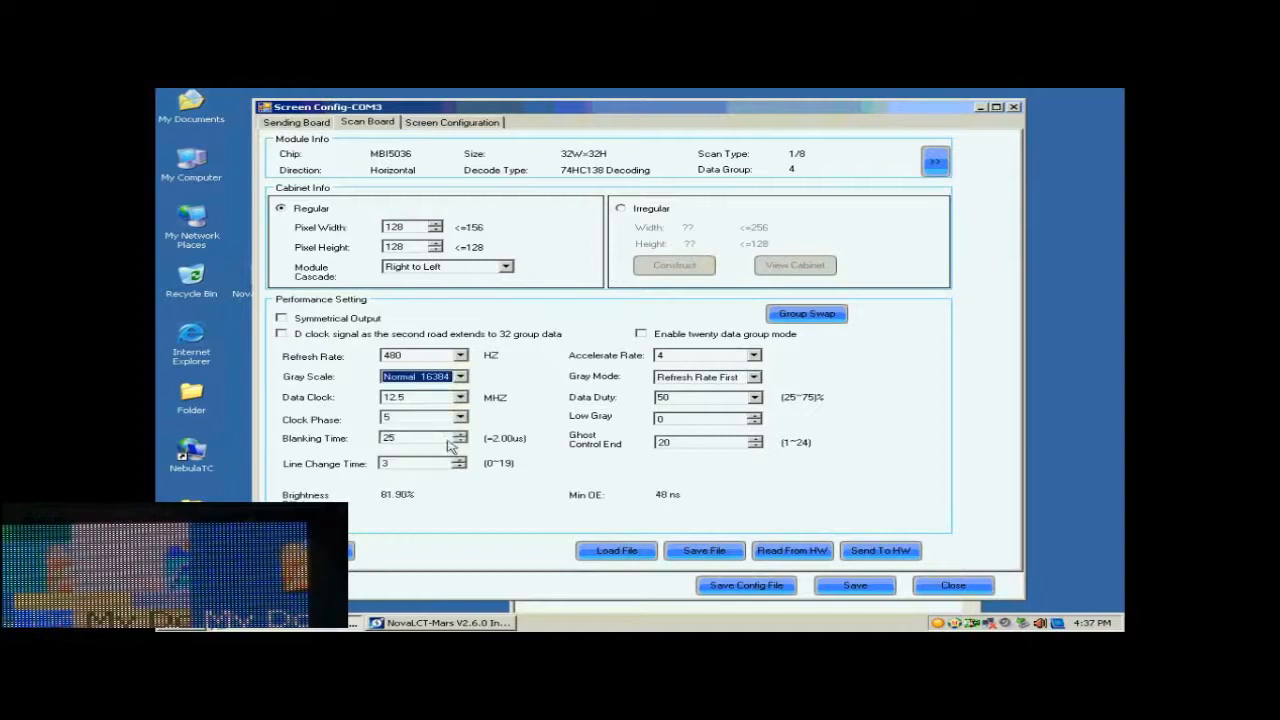
click(752, 378)
click(728, 399)
Set the accelerate rate to 16 and the refresh rate to 2880 Hz.
click(754, 356)
click(700, 394)
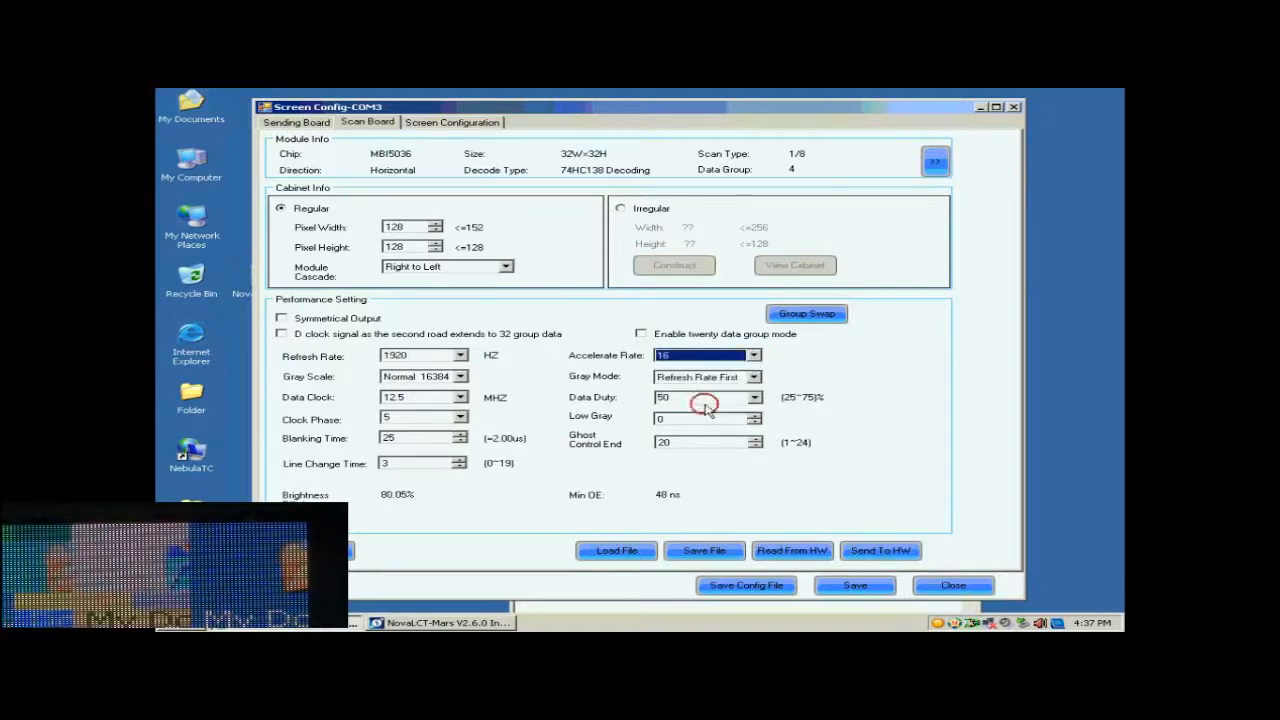
click(460, 356)
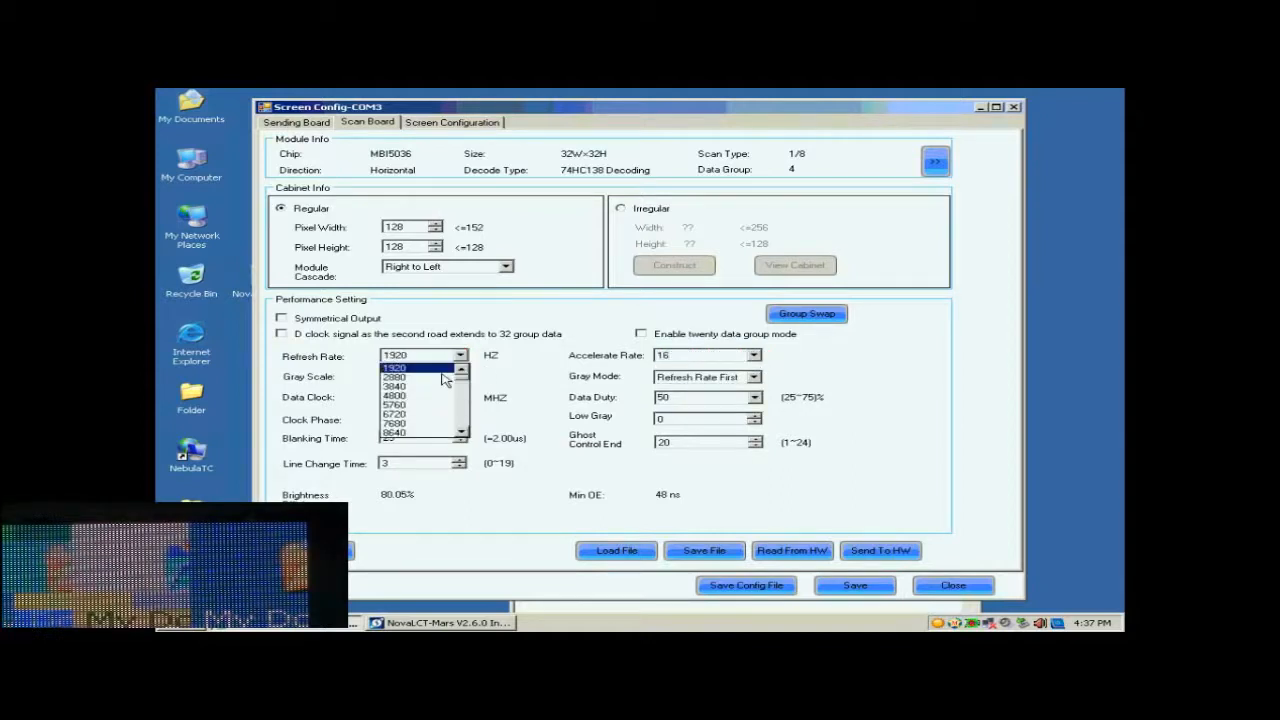
click(440, 383)
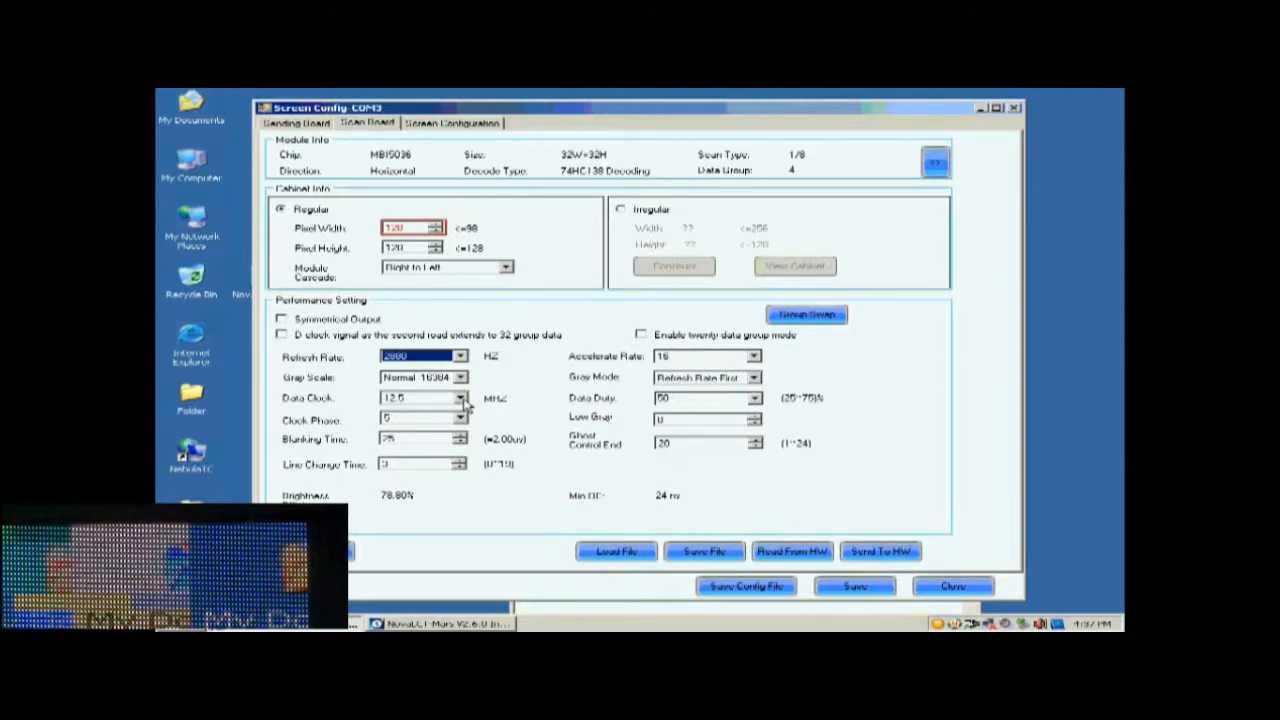
Set the data clock to 17.9 MHz and send the parameters to all scan boards.
click(461, 399)
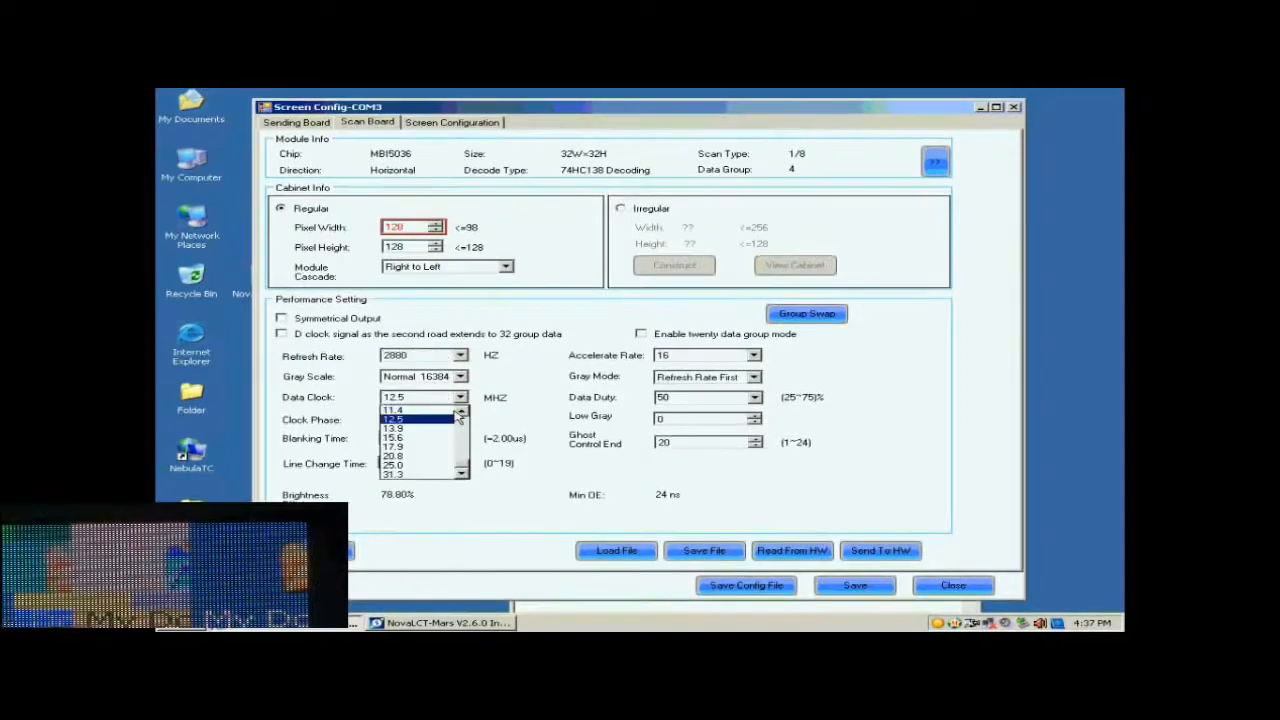
click(427, 447)
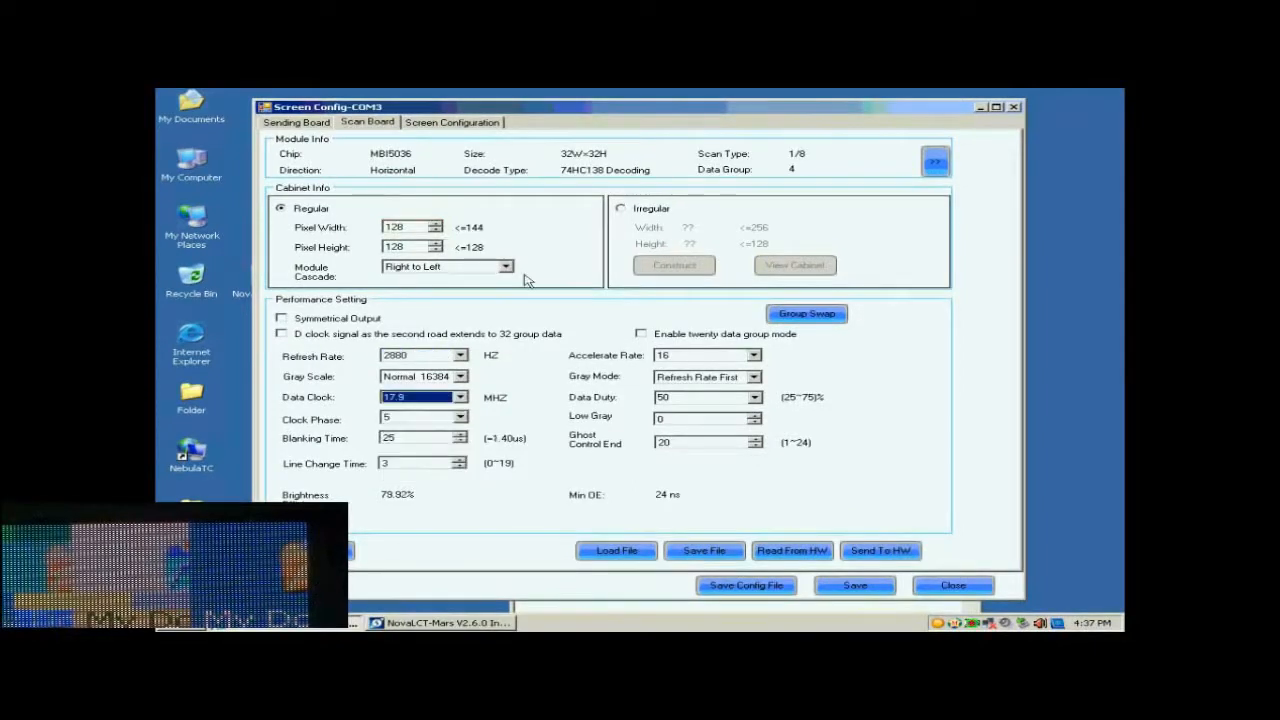
click(872, 553)
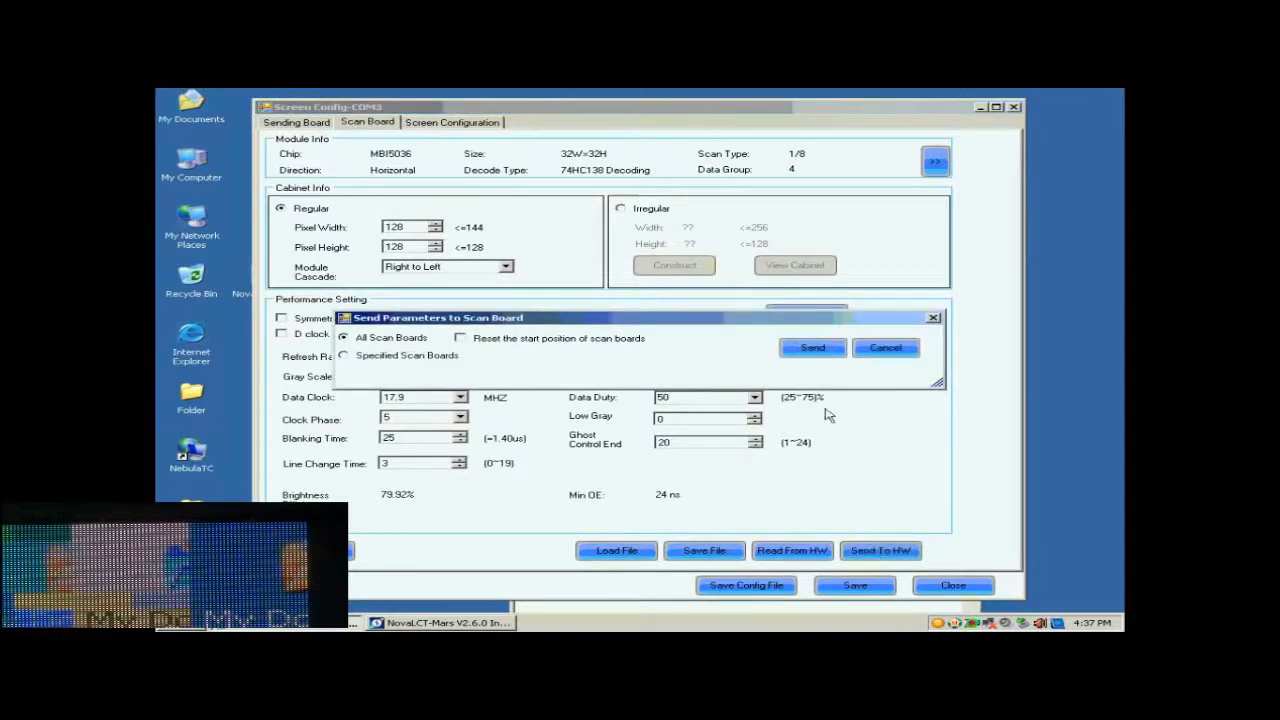
click(812, 350)
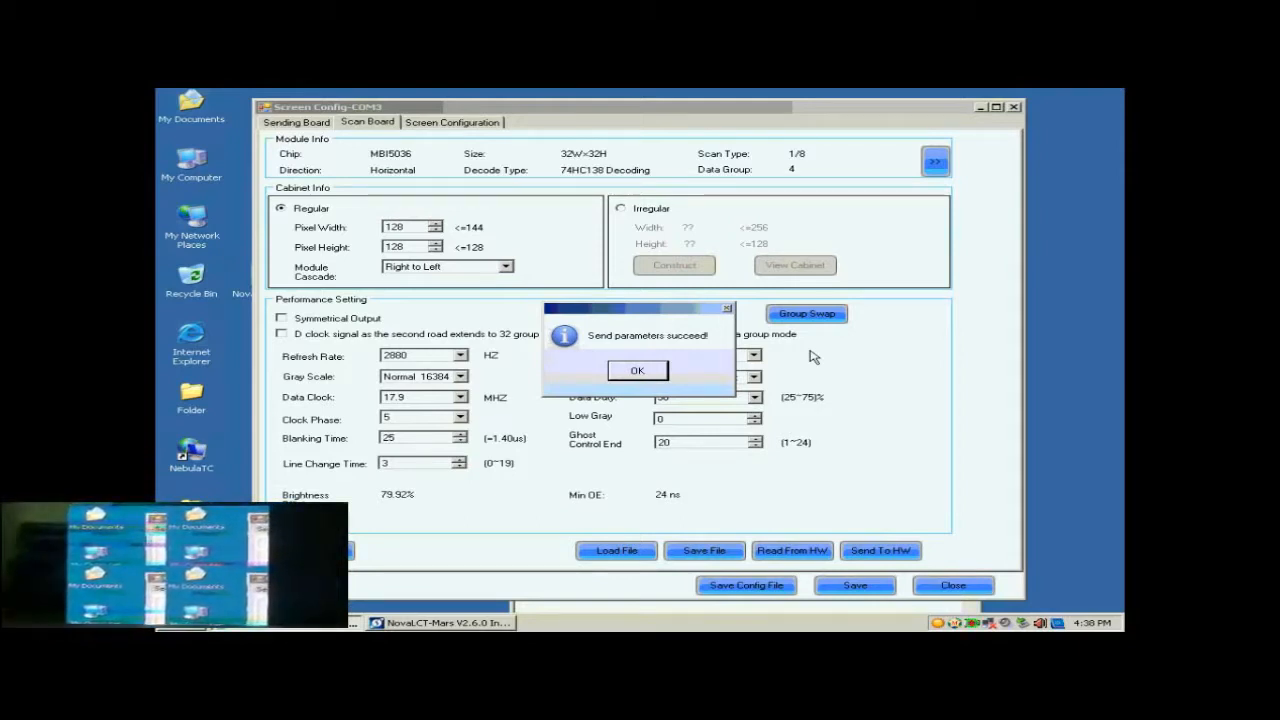
click(632, 370)
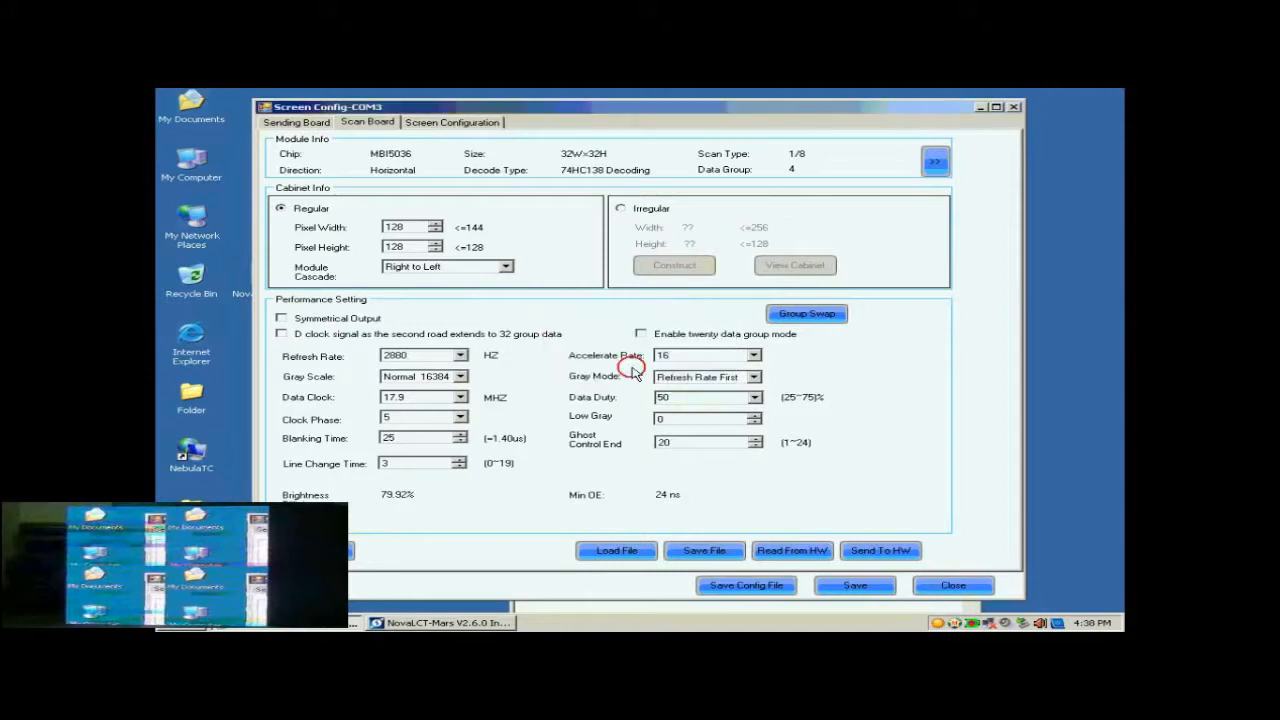
Set the clock phase to 1, send the parameters to all scan boards and save them to the hardware.
click(460, 418)
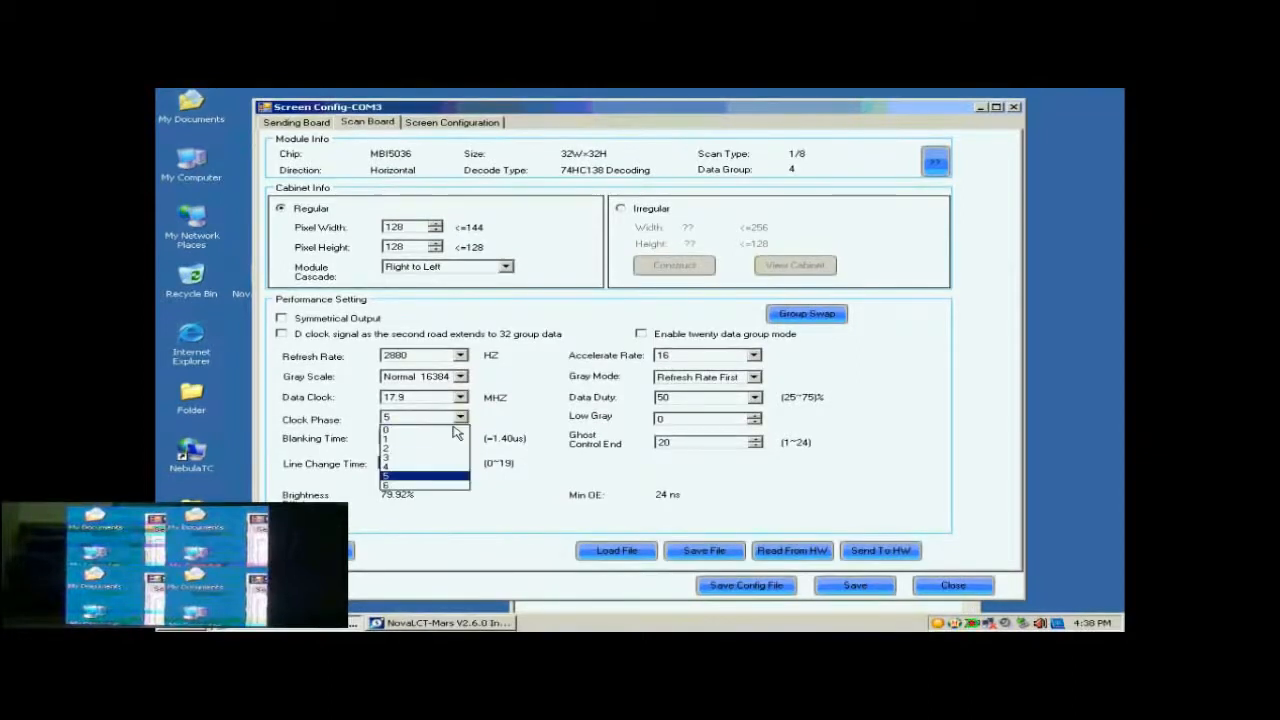
click(436, 440)
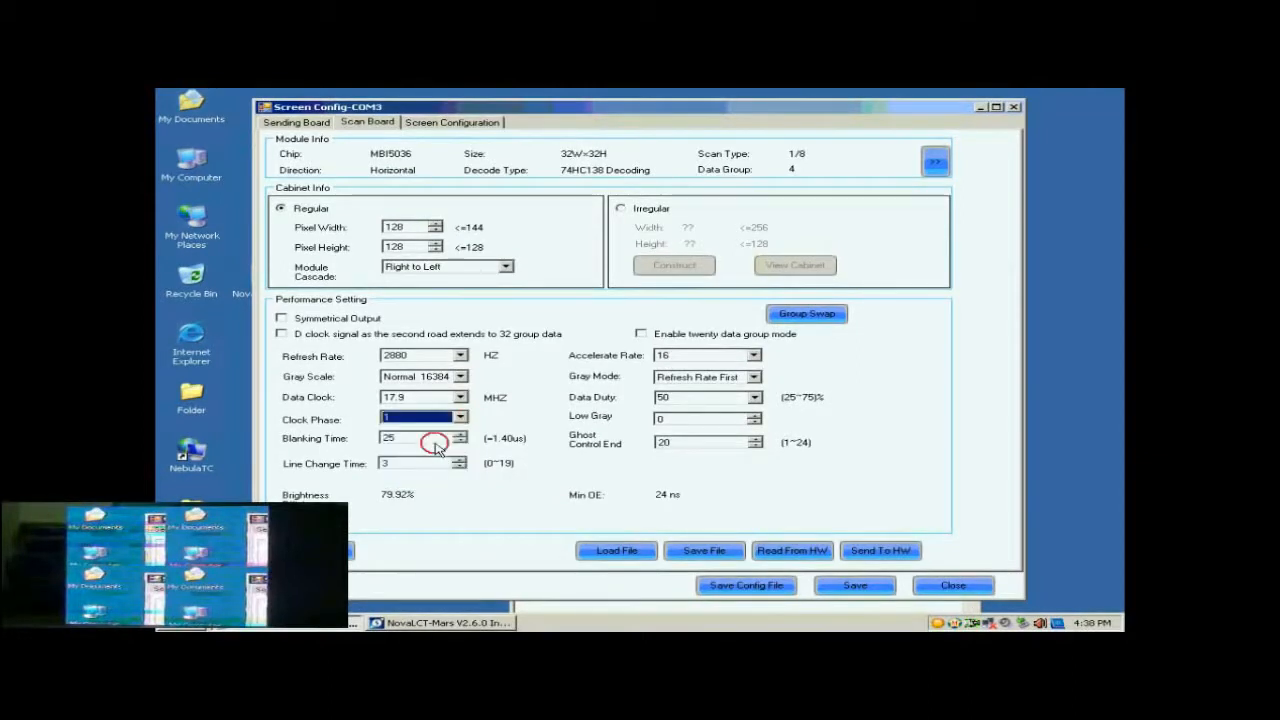
click(880, 550)
click(822, 352)
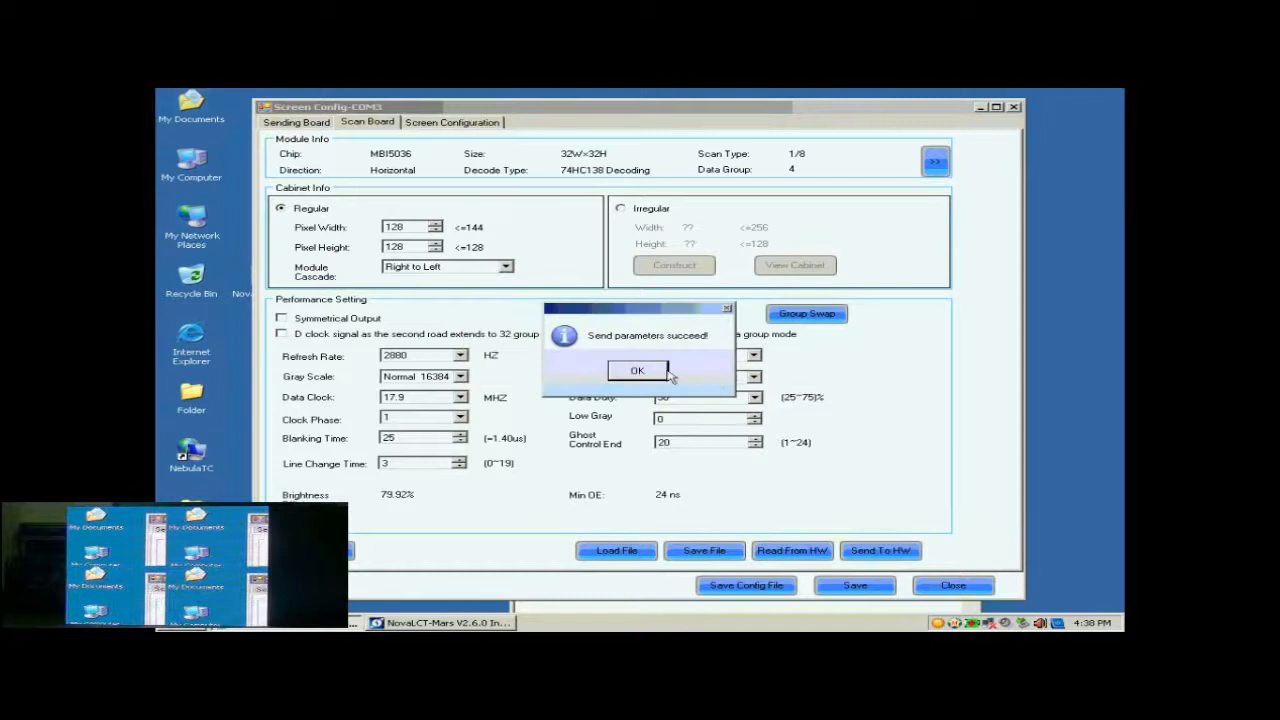
click(662, 372)
click(851, 585)
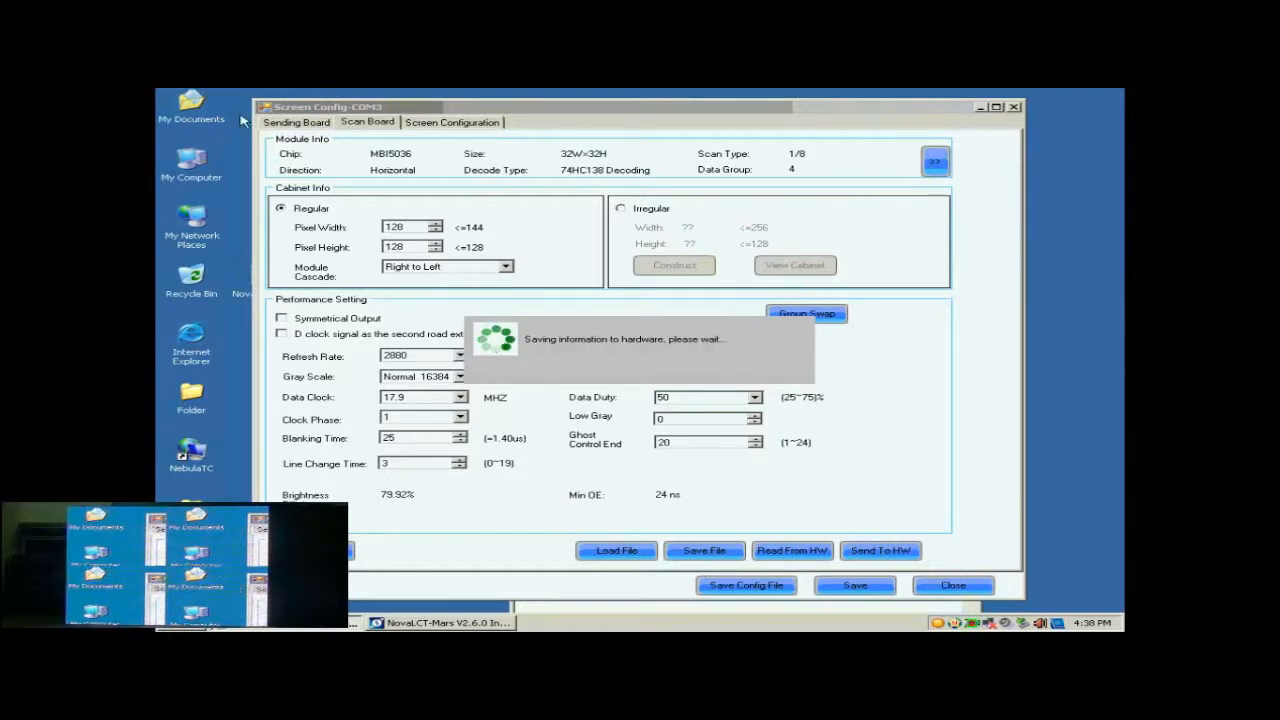
click(640, 370)
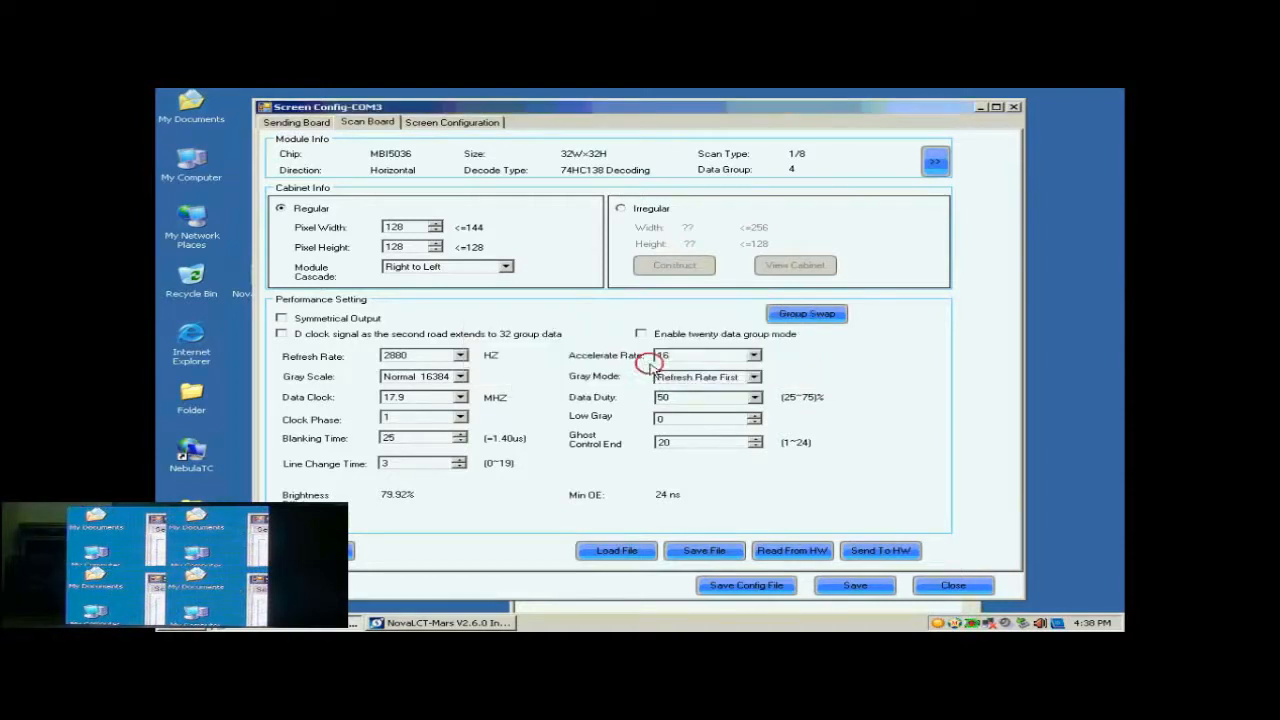
Start the screen configuration for one screen and set its type to Standard Screen.
click(436, 124)
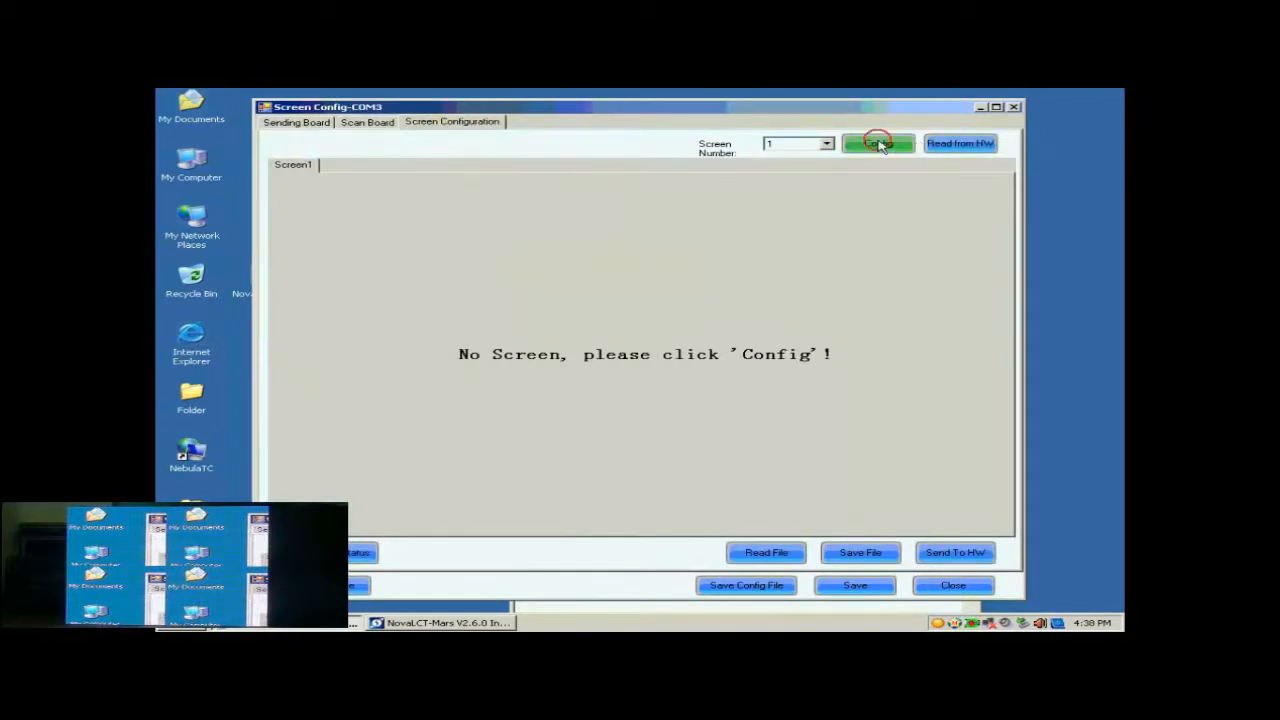
click(880, 146)
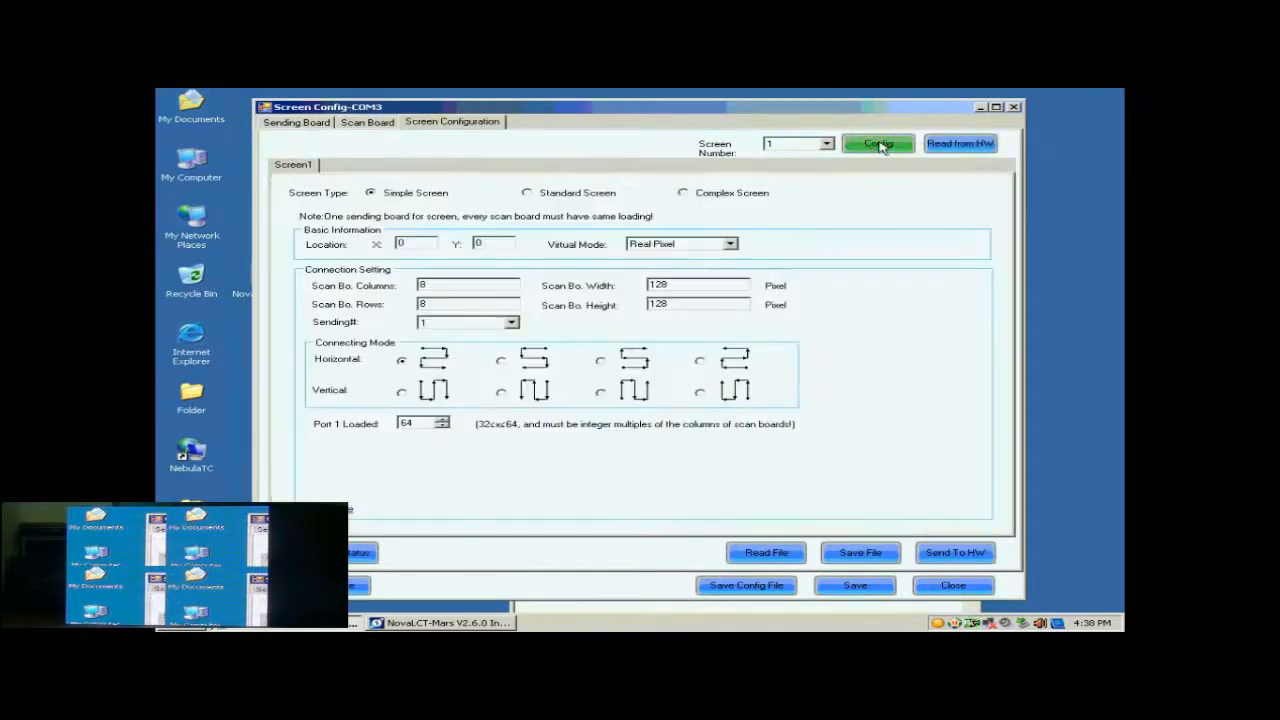
click(548, 199)
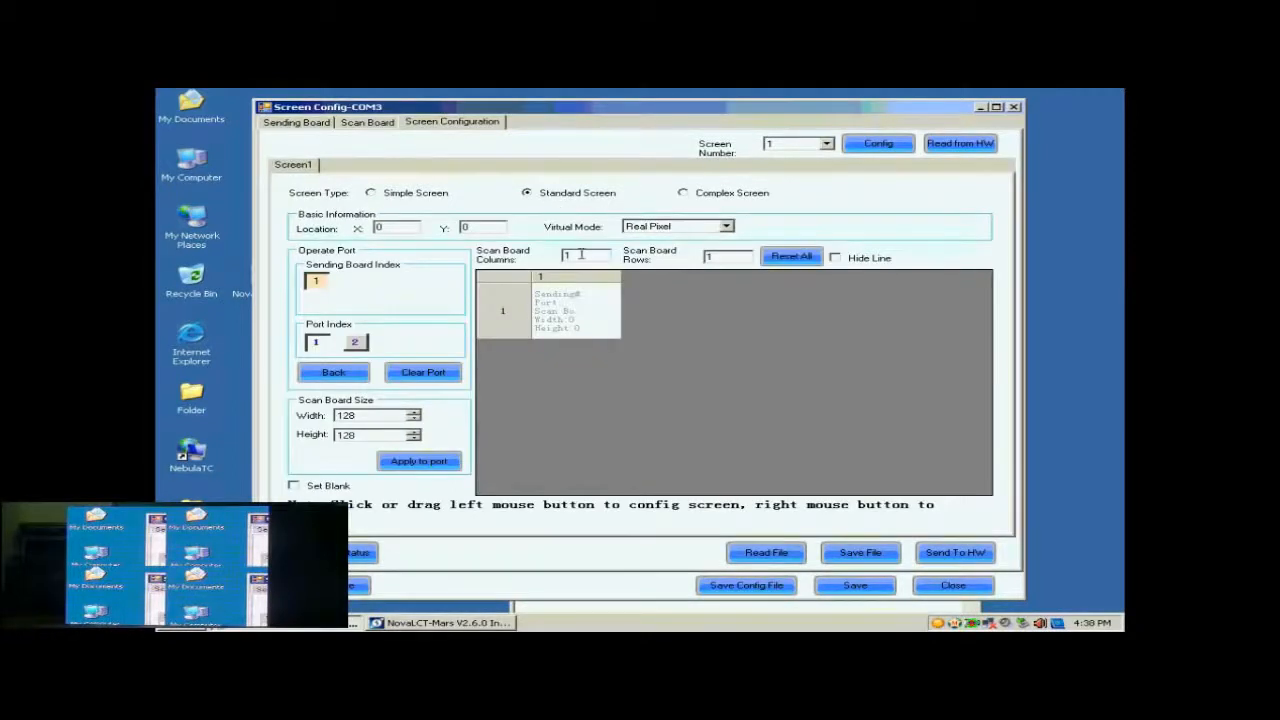
Choose port 1 and lay out the screen as 2 scan board columns by 2 scan board rows.
click(318, 343)
click(581, 255)
drag(581, 255, 549, 259)
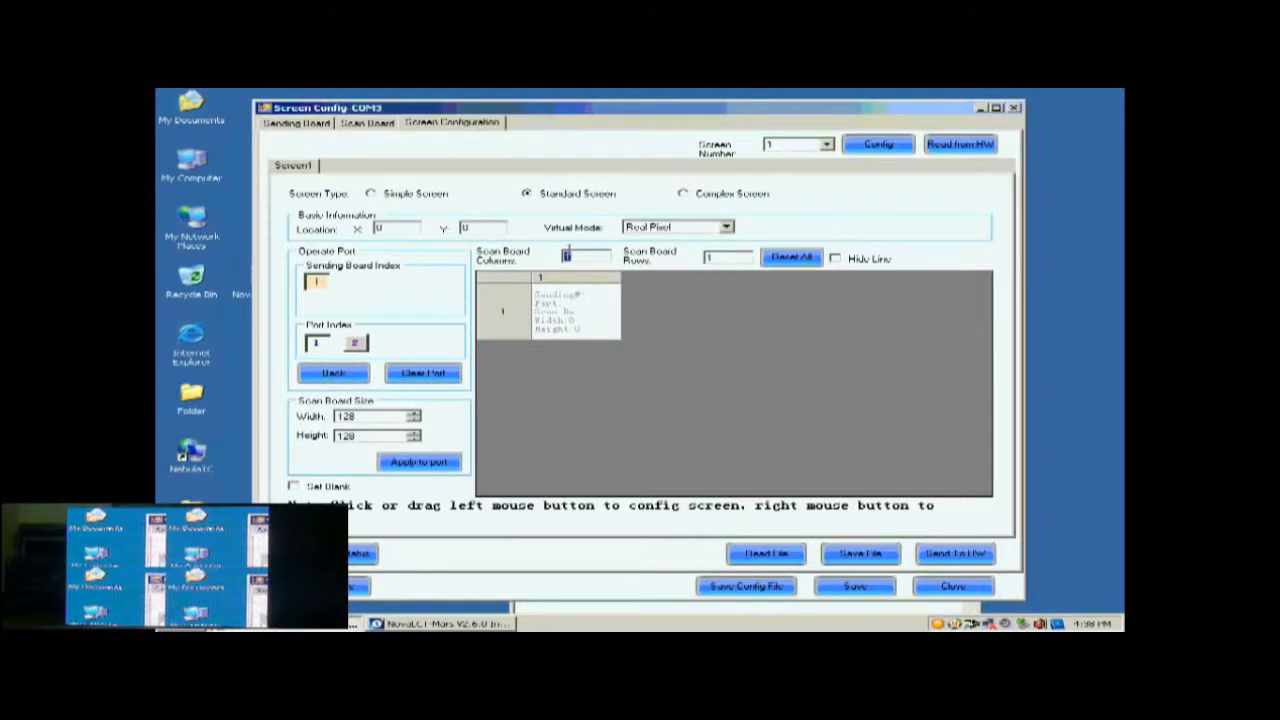
text(2)
drag(725, 257, 696, 259)
text(2)
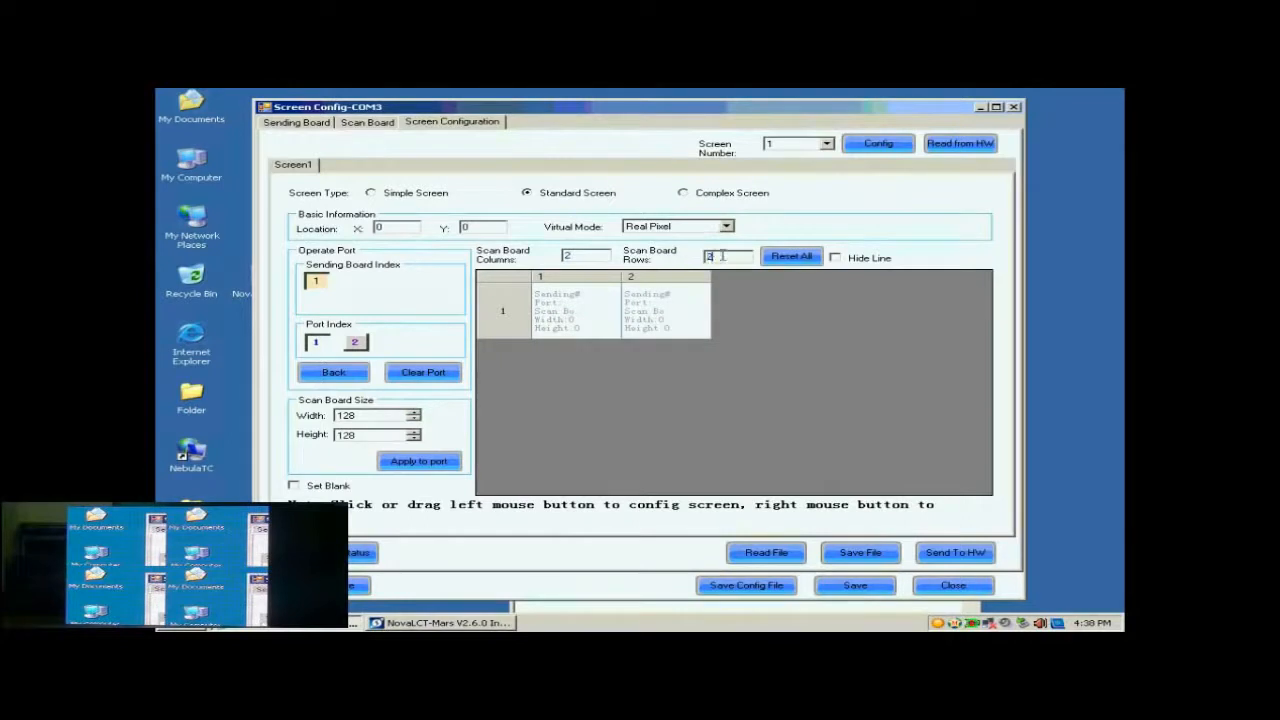
click(780, 257)
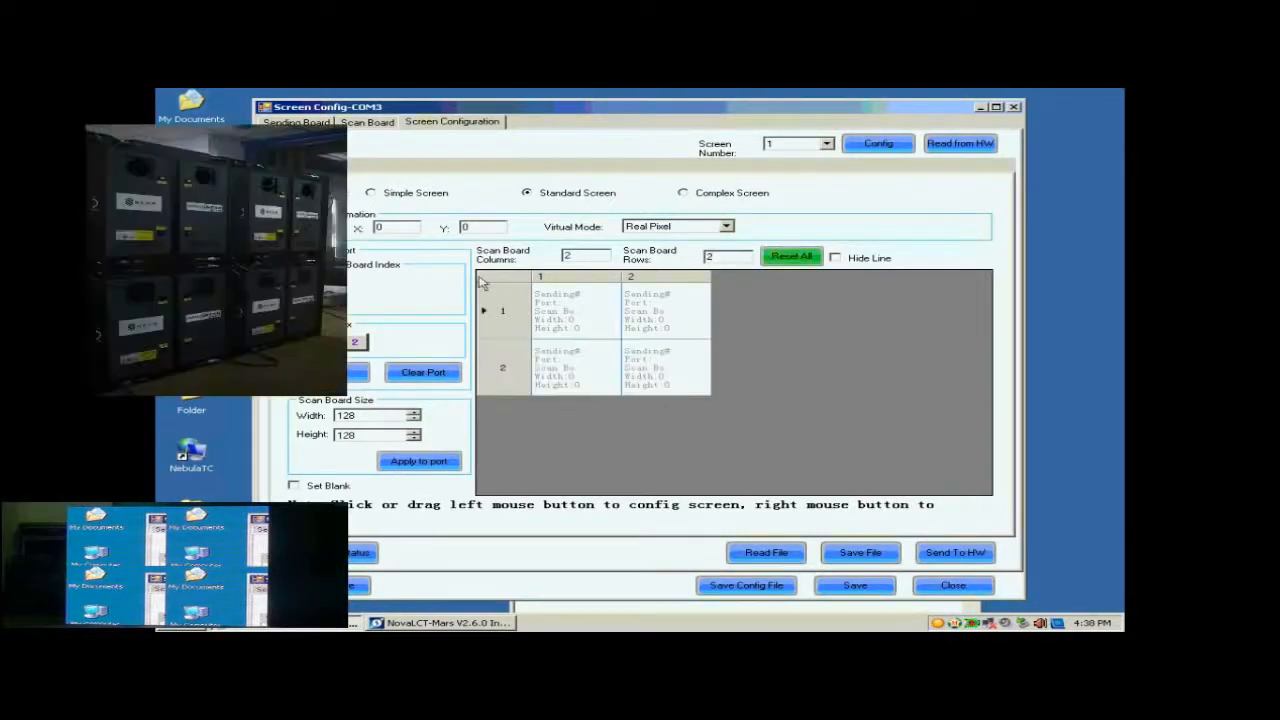
Chain the four 128 × 128 scan boards on port 1 from row 1 column 2, through column 1 of both rows, to row 2 column 2.
click(341, 415)
click(348, 436)
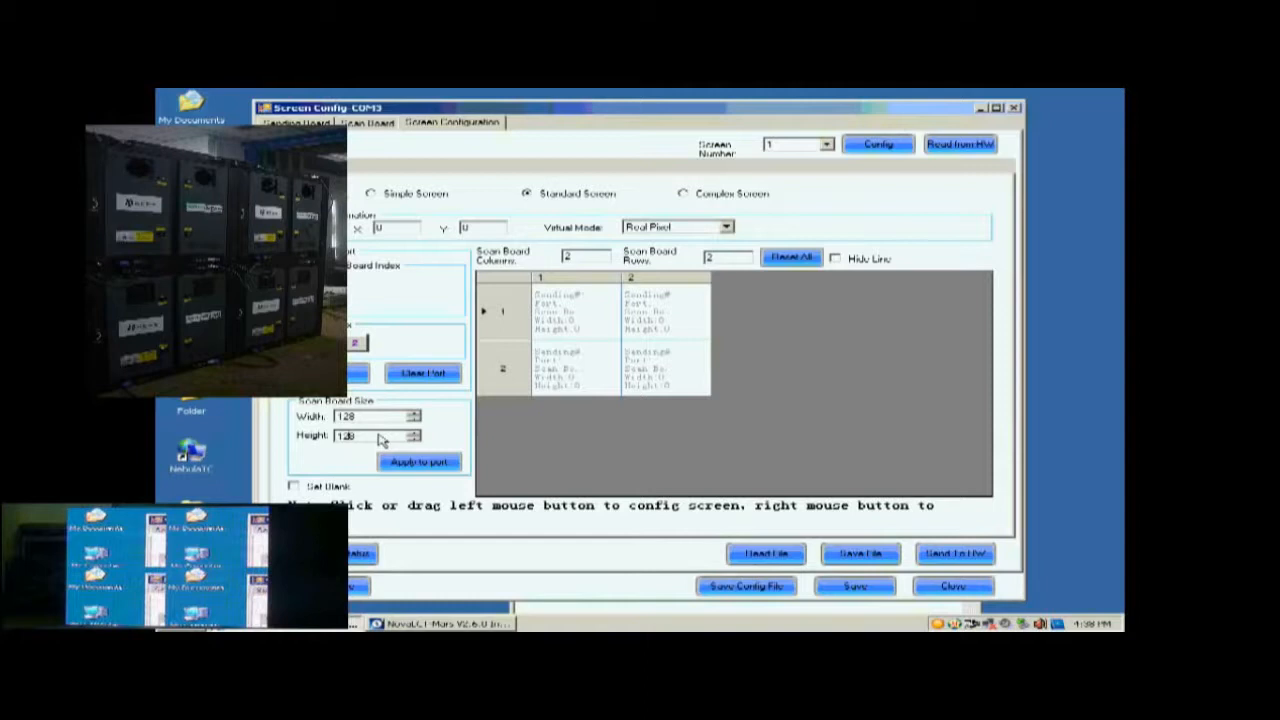
click(640, 318)
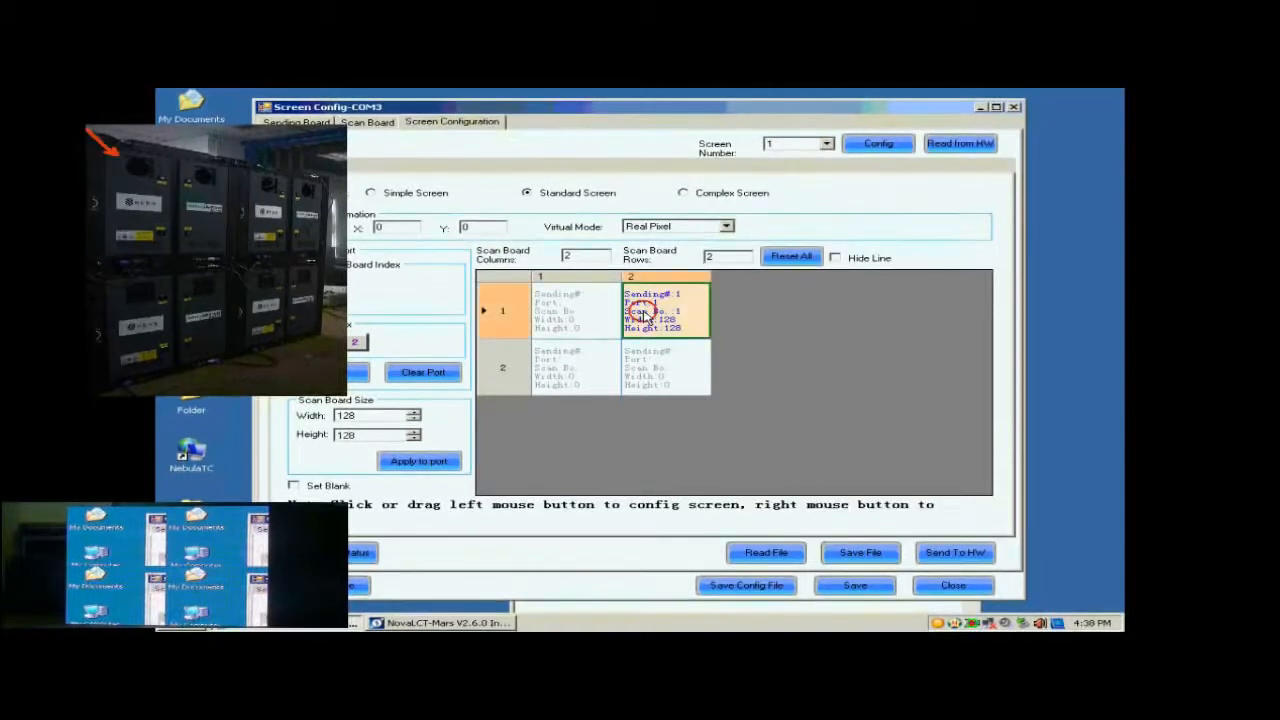
click(589, 317)
click(580, 366)
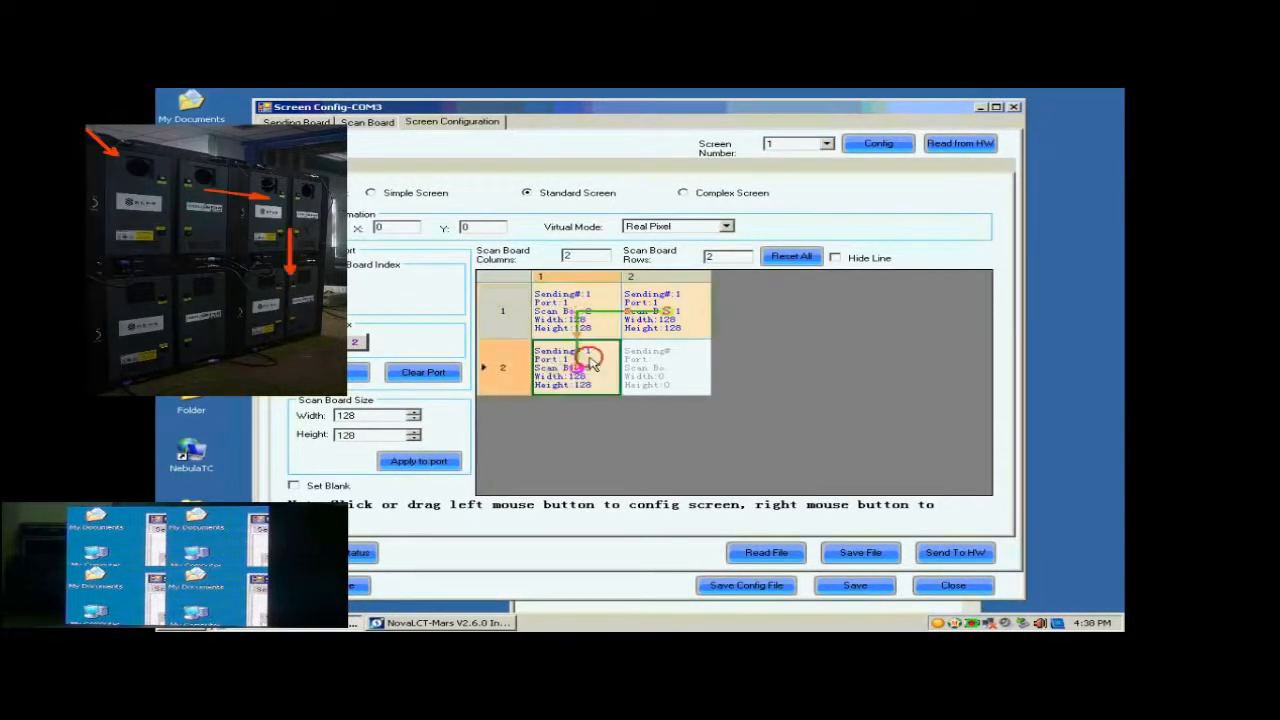
click(682, 381)
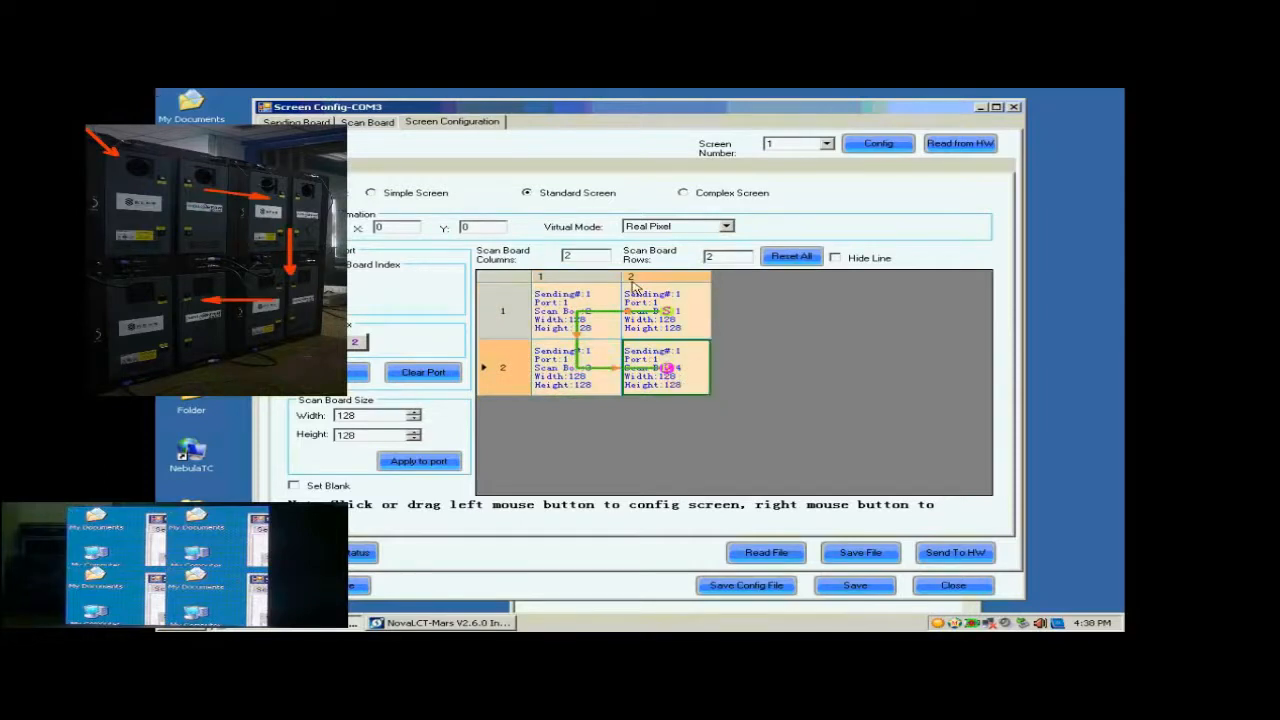
Send the screen connection layout to the hardware and save it there.
click(946, 556)
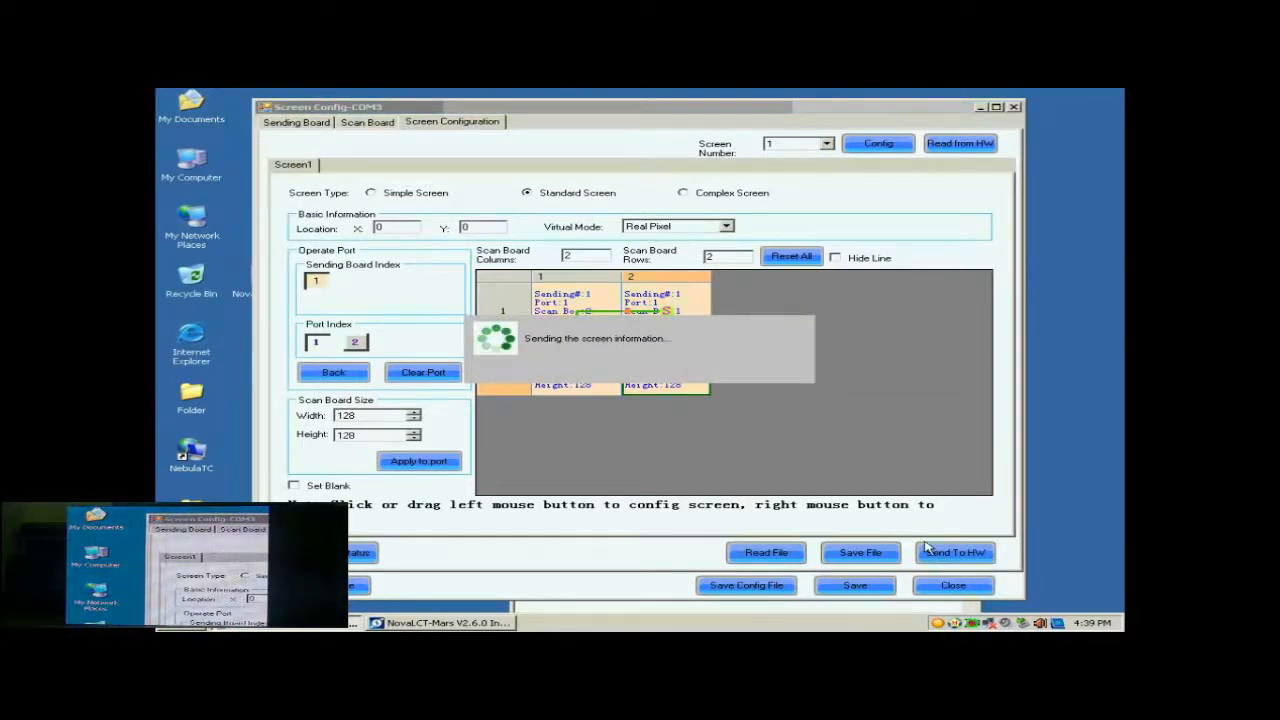
click(656, 370)
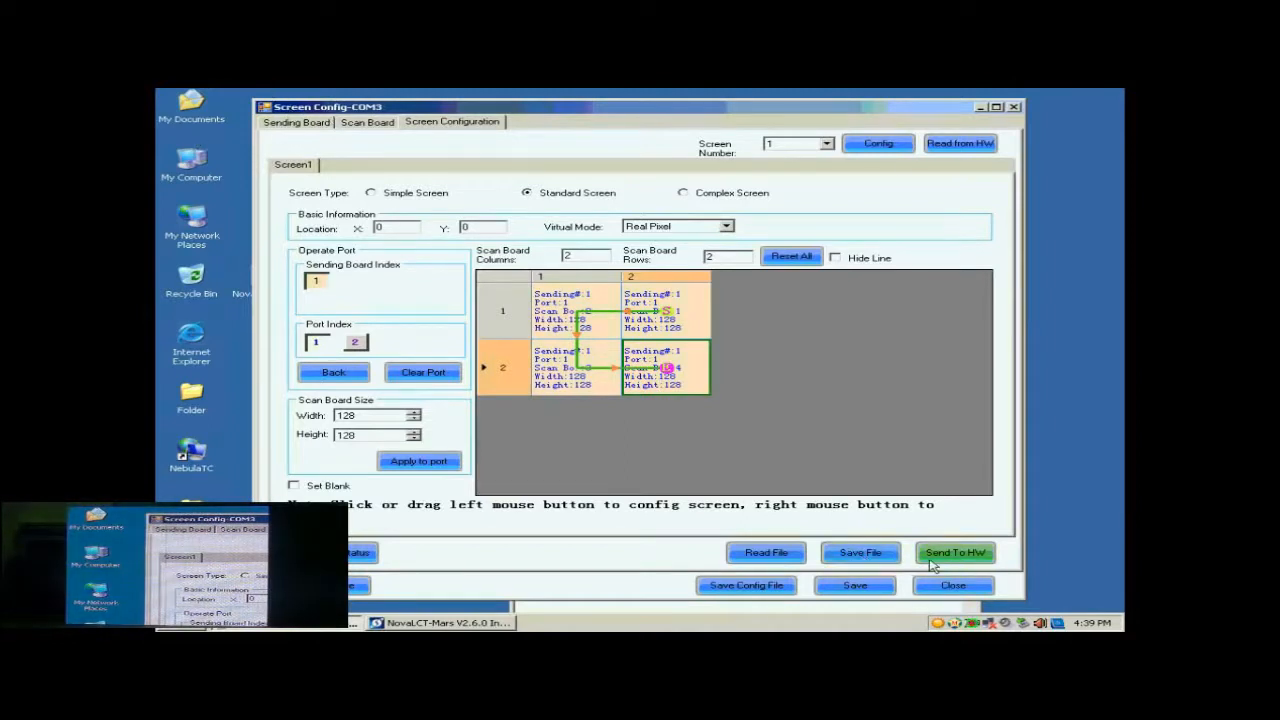
click(880, 588)
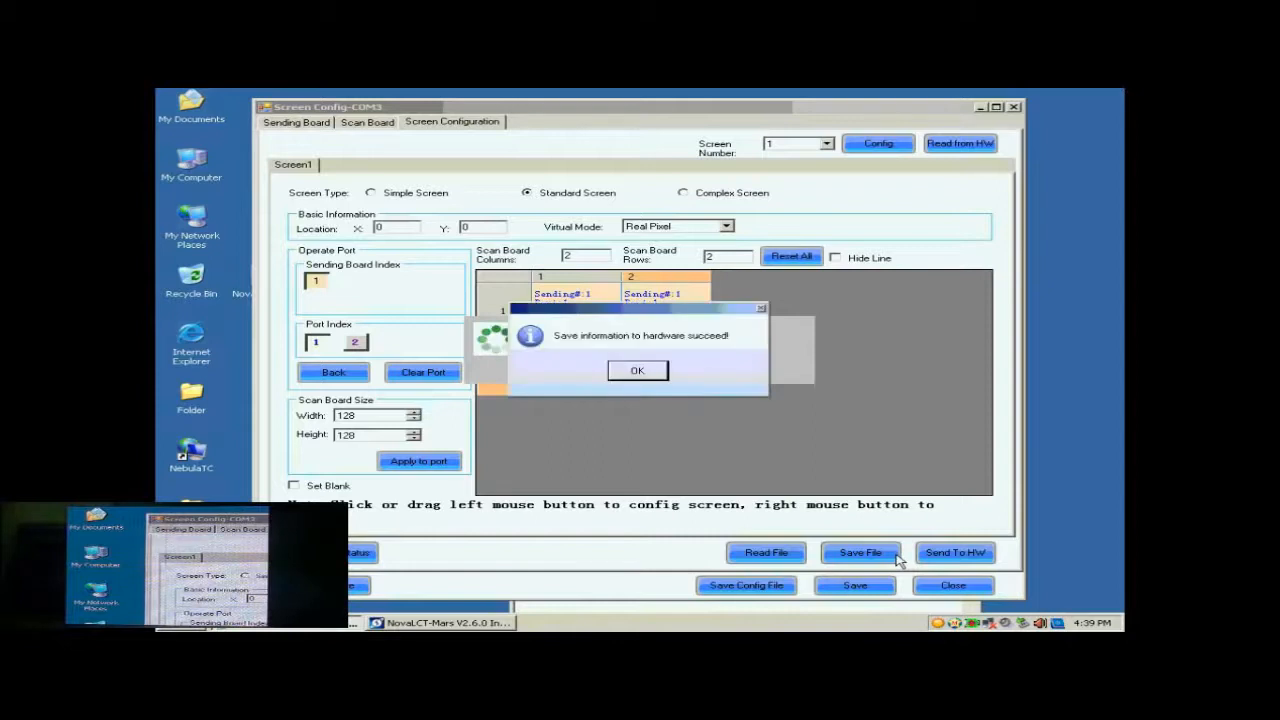
click(658, 372)
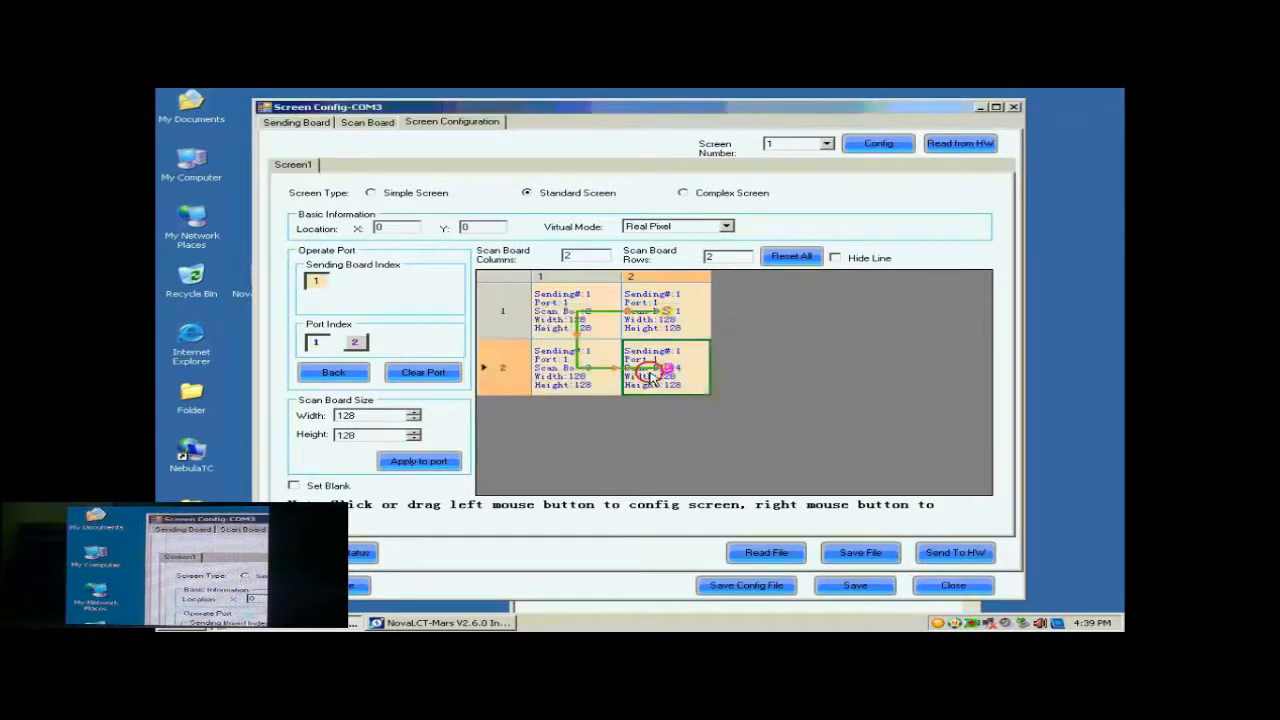
Save the configuration as a system profile named "buckup data" on the Desktop.
click(752, 588)
click(624, 421)
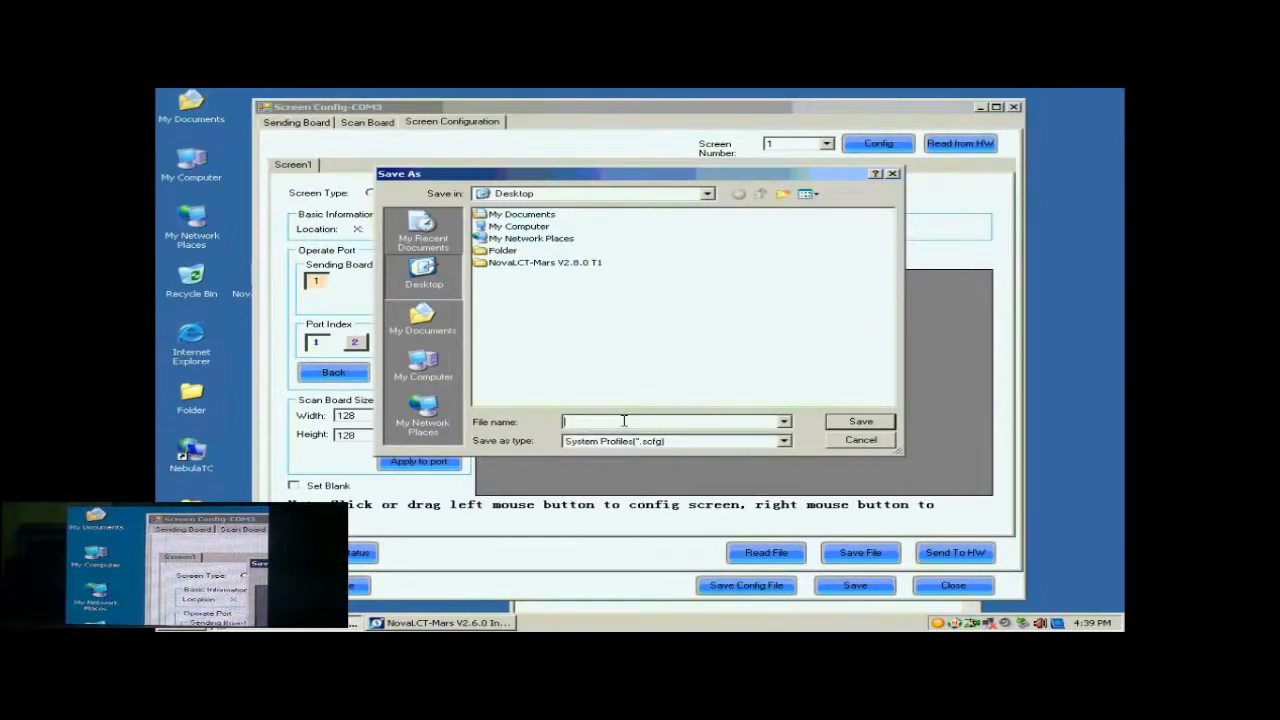
text(buck)
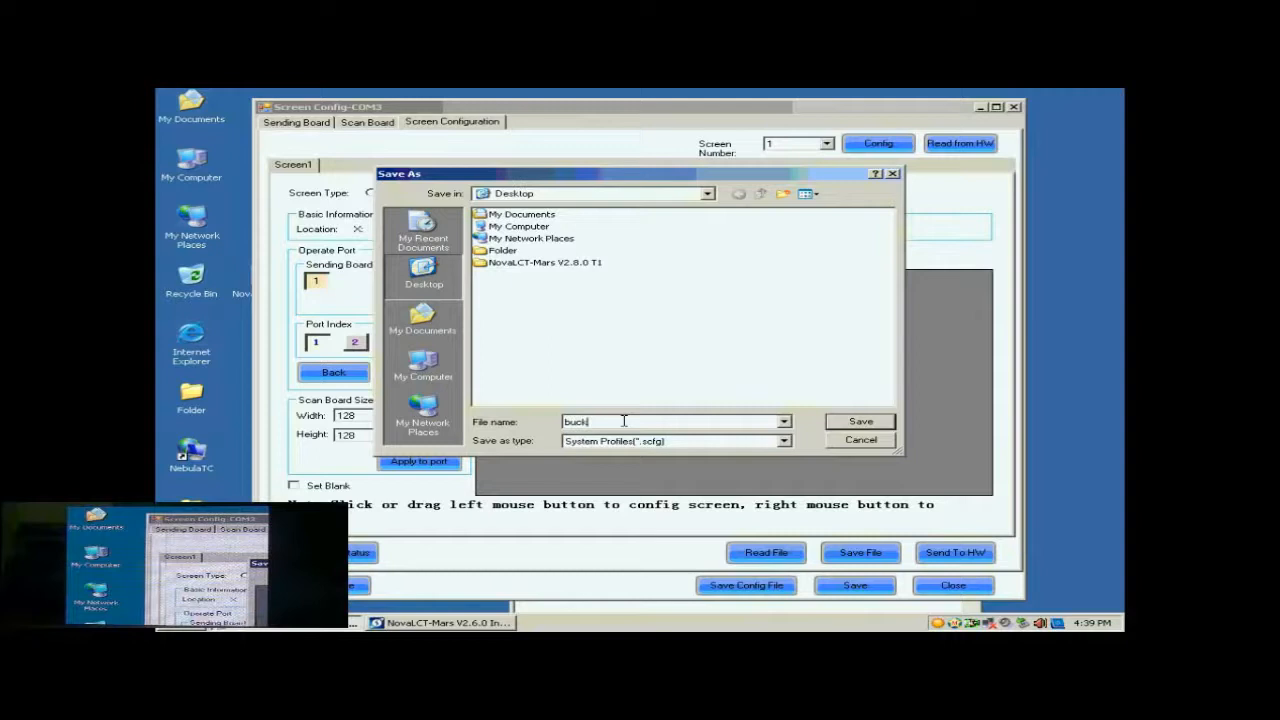
text(up data)
click(853, 424)
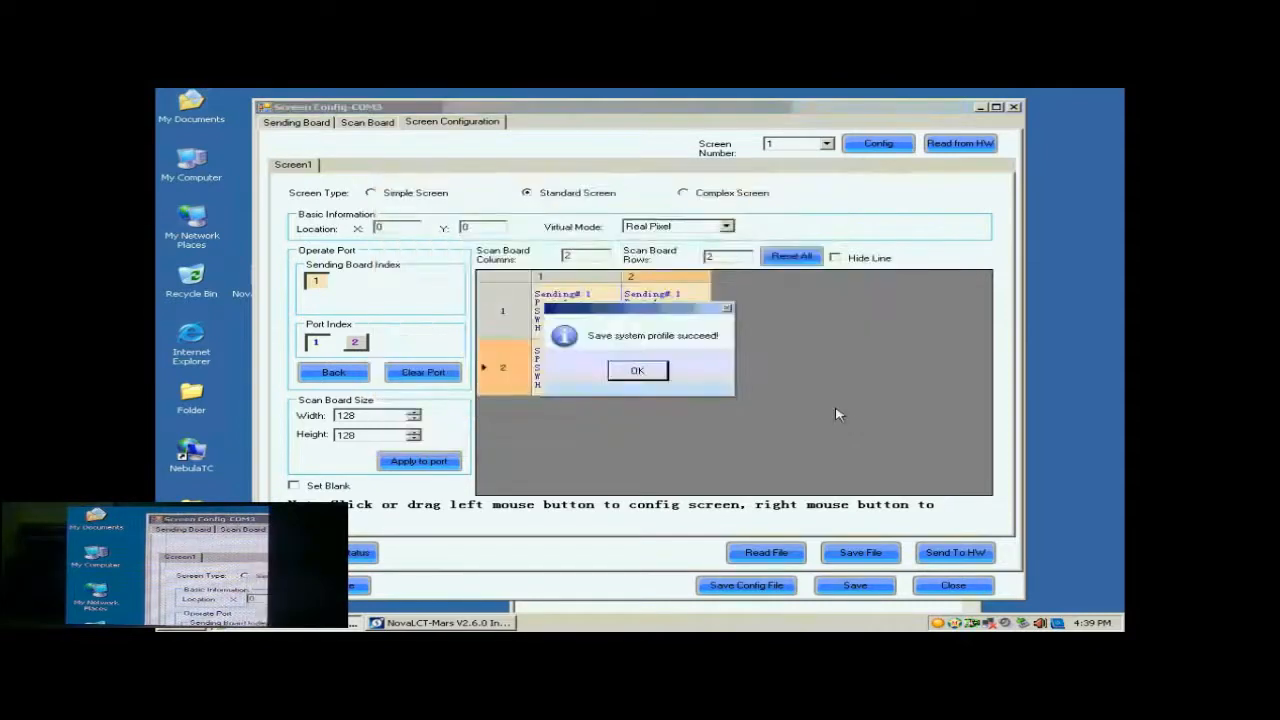
click(637, 371)
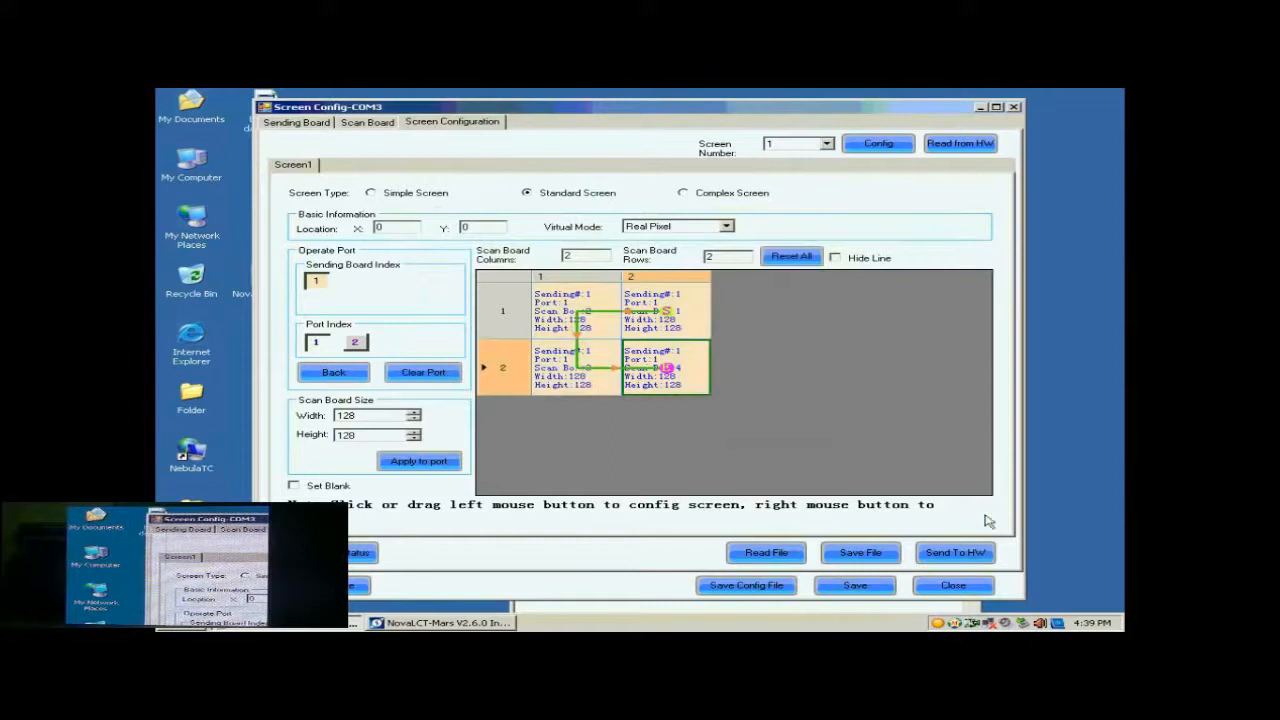
Close the screen configuration window and configure the screen from the saved file buckup data.scfg on the Desktop.
click(958, 587)
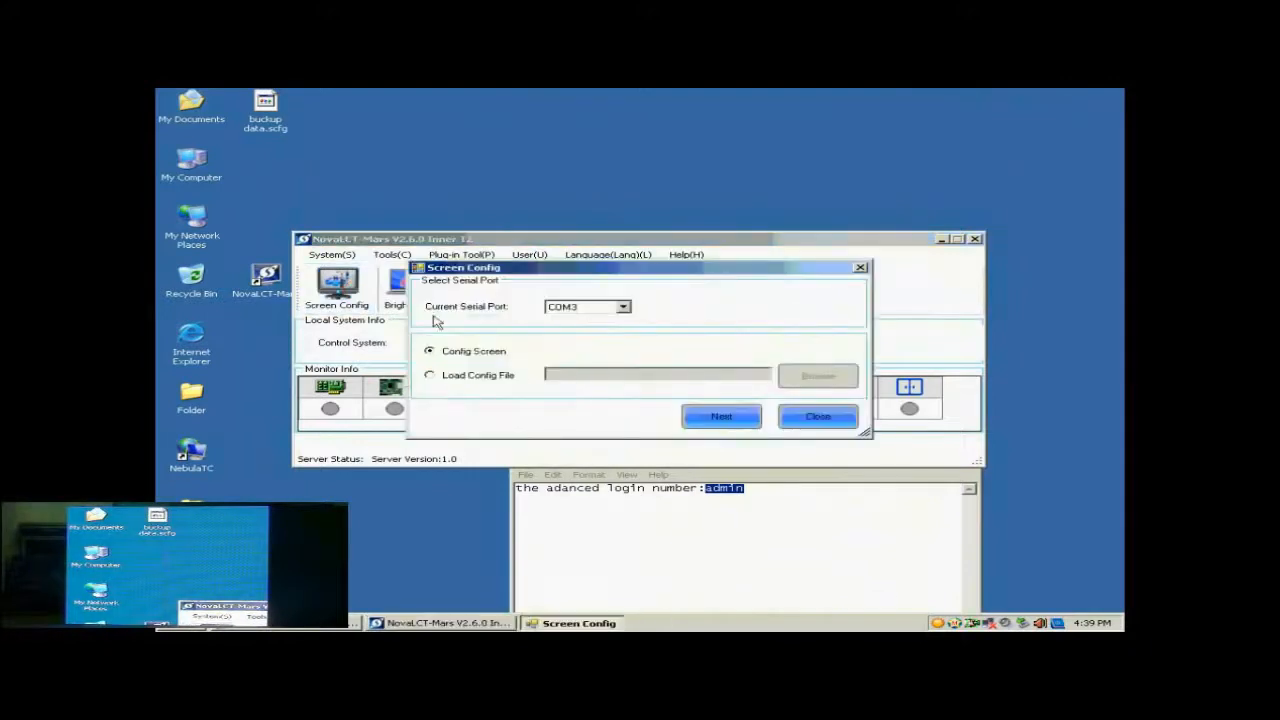
click(474, 378)
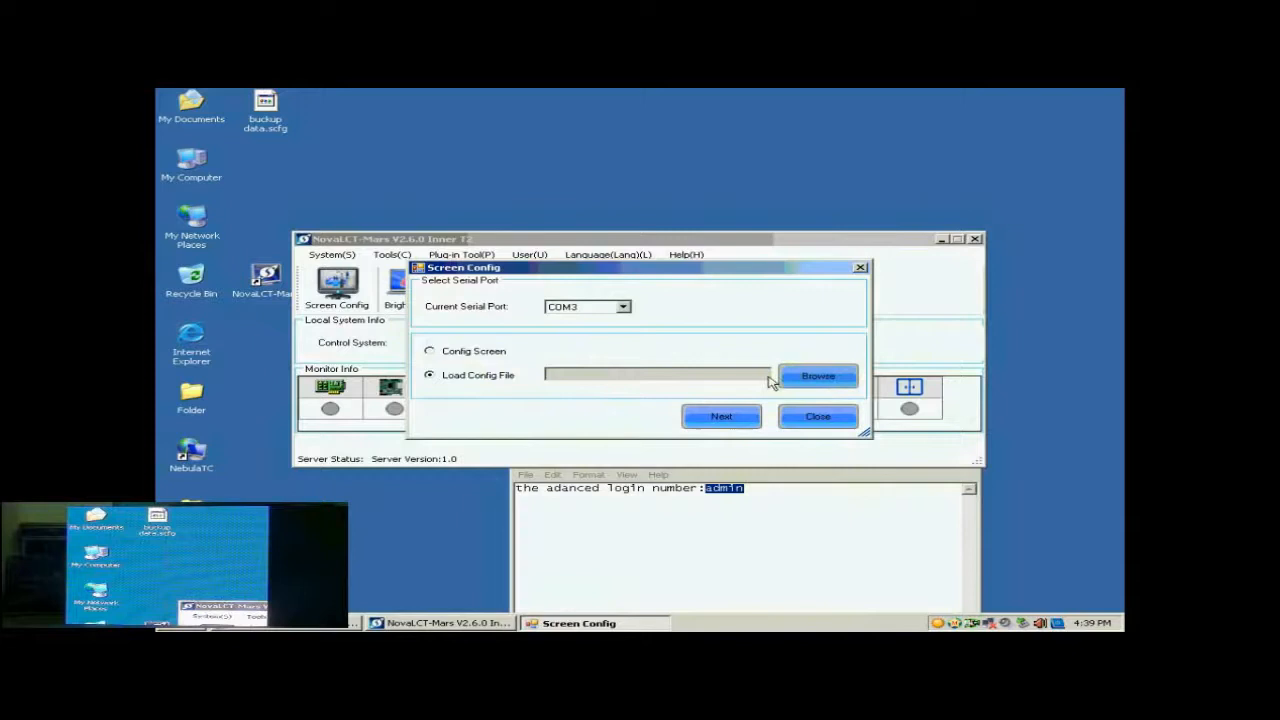
click(818, 377)
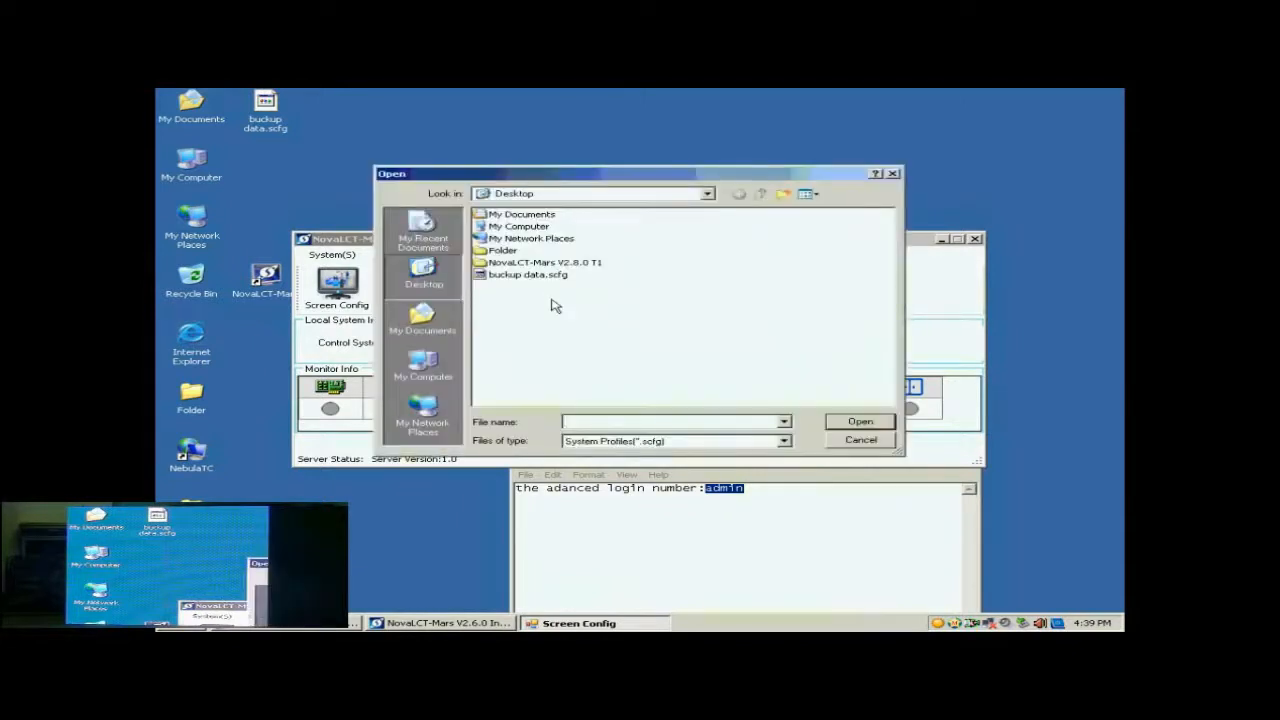
click(530, 275)
click(860, 421)
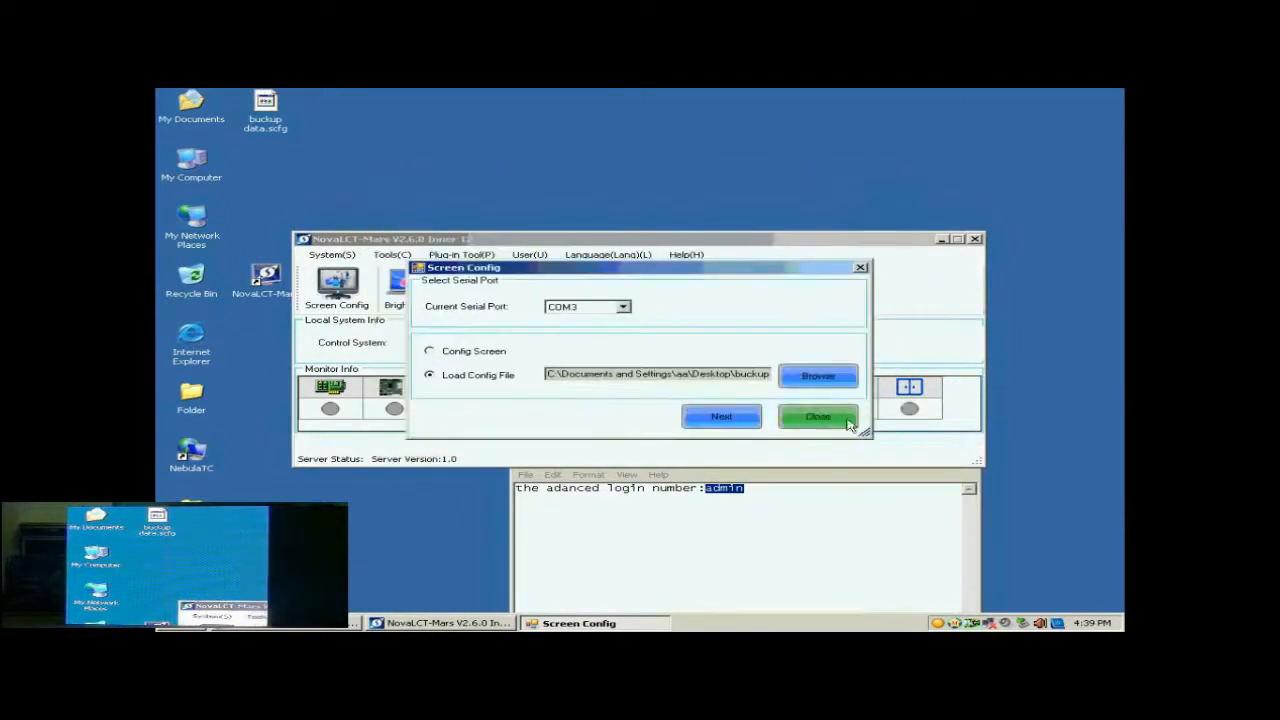
click(722, 417)
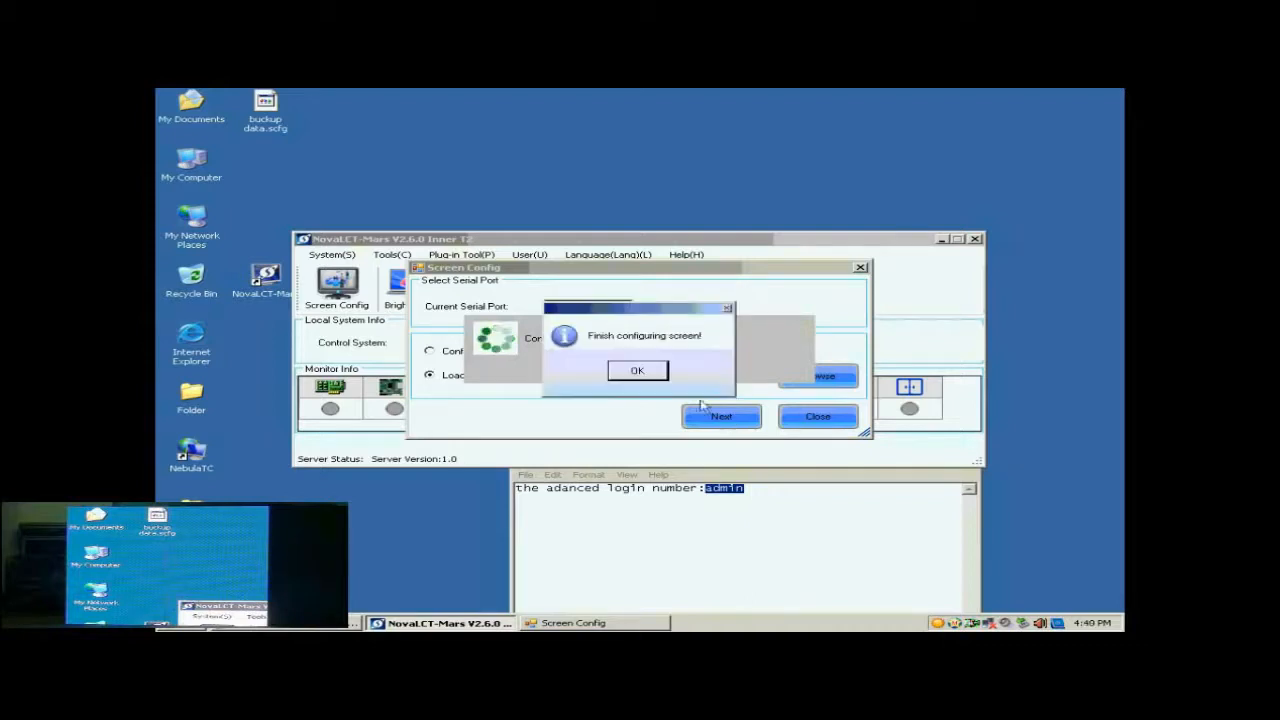
click(650, 373)
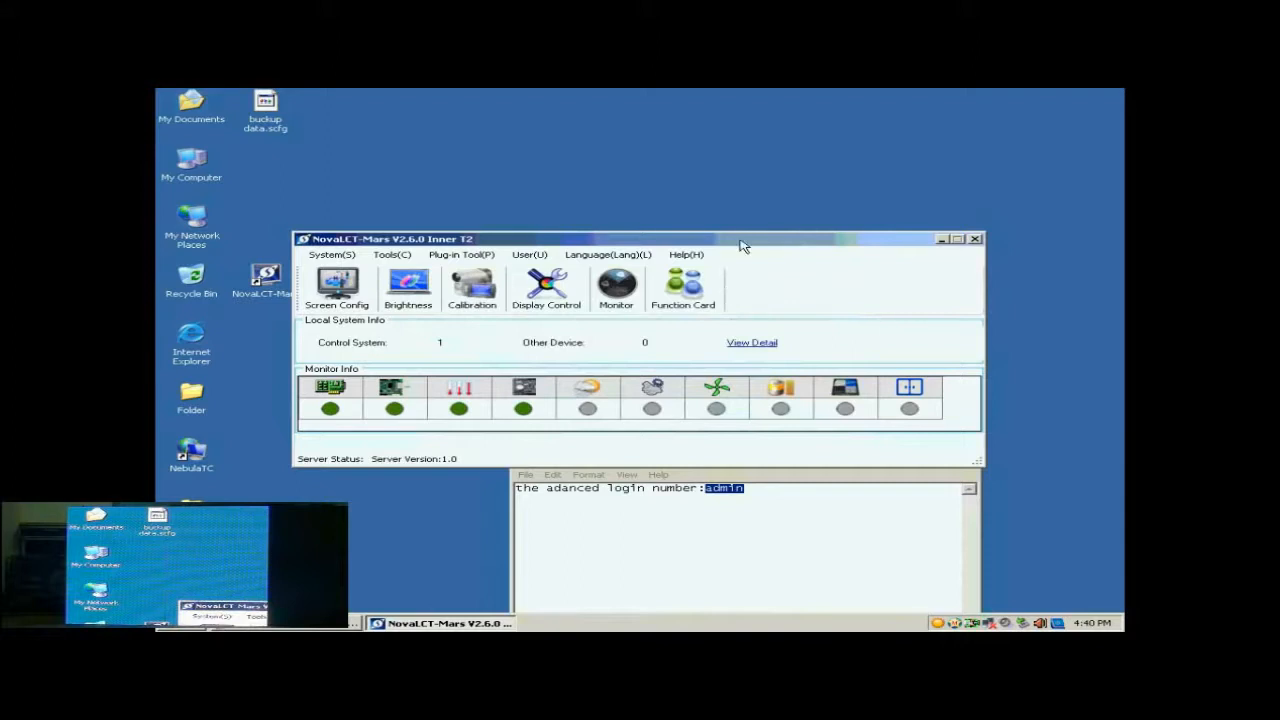